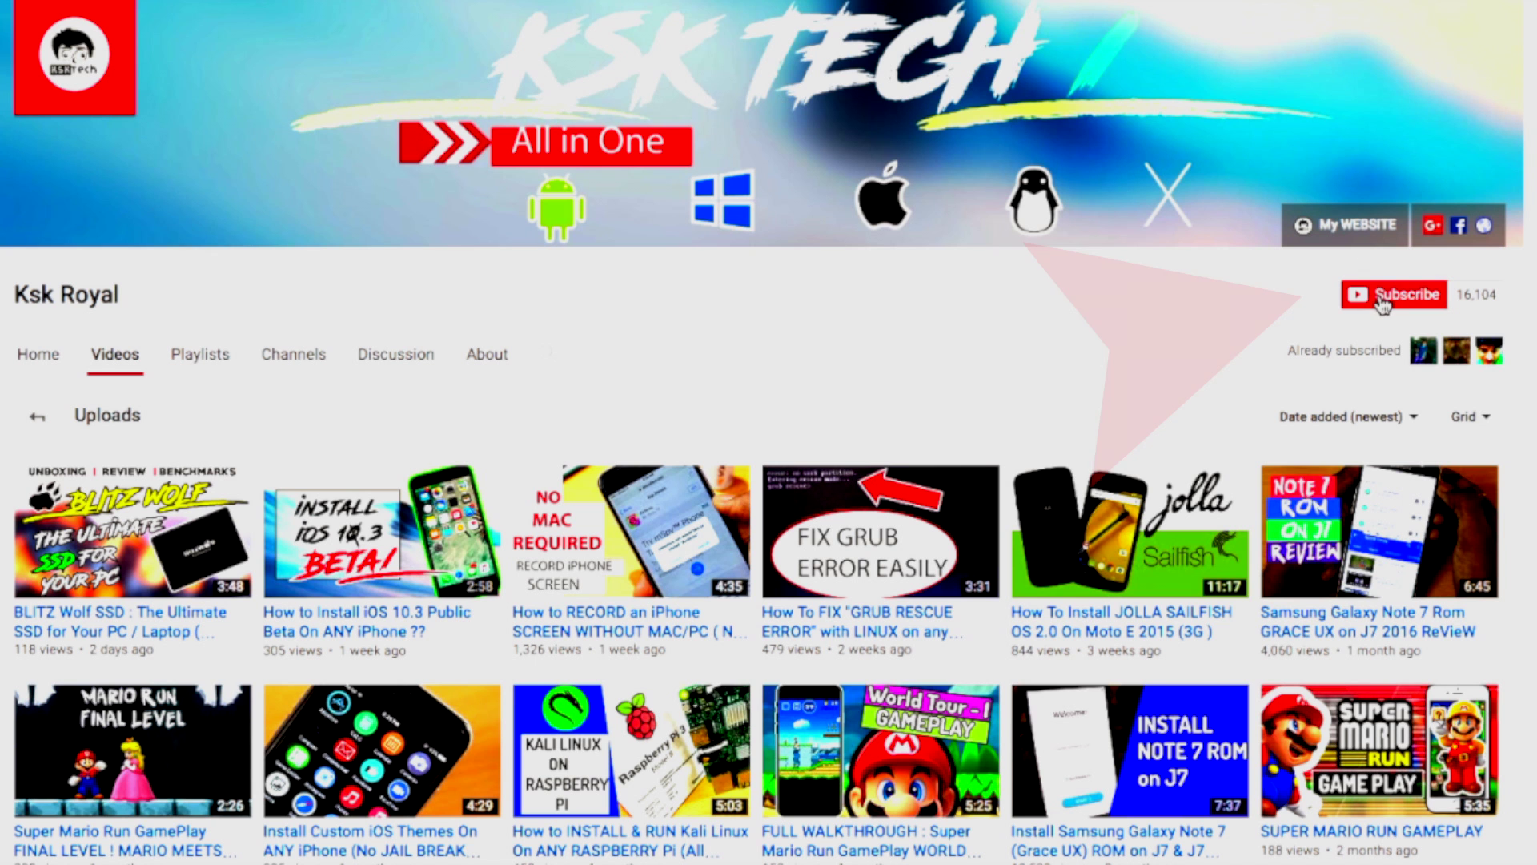
# Subscribe to the Ksk Royal channel on YouTube.
pyautogui.click(1394, 294)
pyautogui.click(1435, 293)
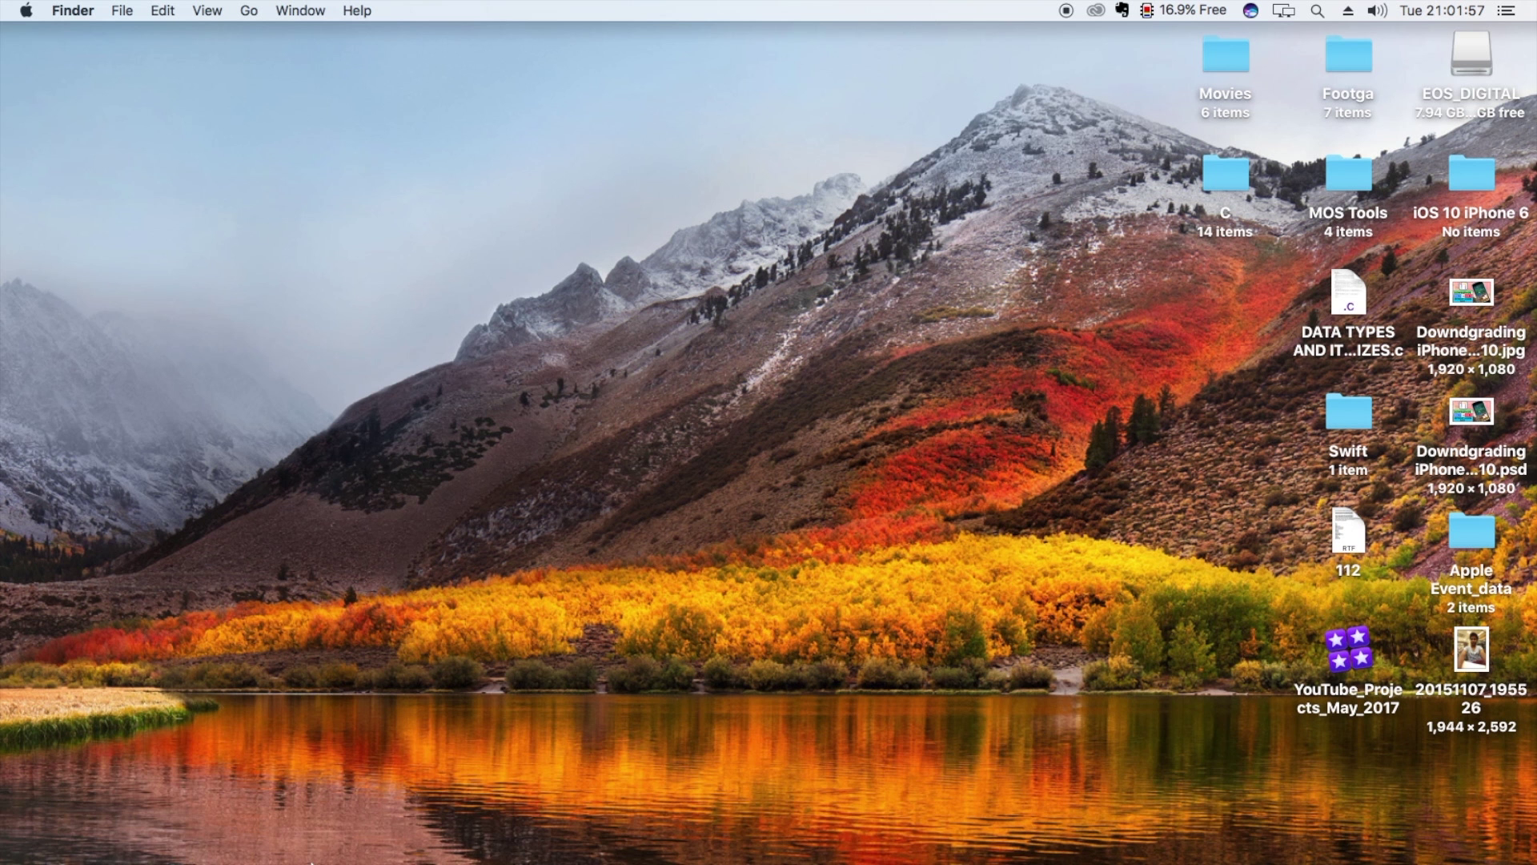
# Switch to Safari, bring up the IPSW Downloads site and check its address, ipsw.me.
pyautogui.click(239, 733)
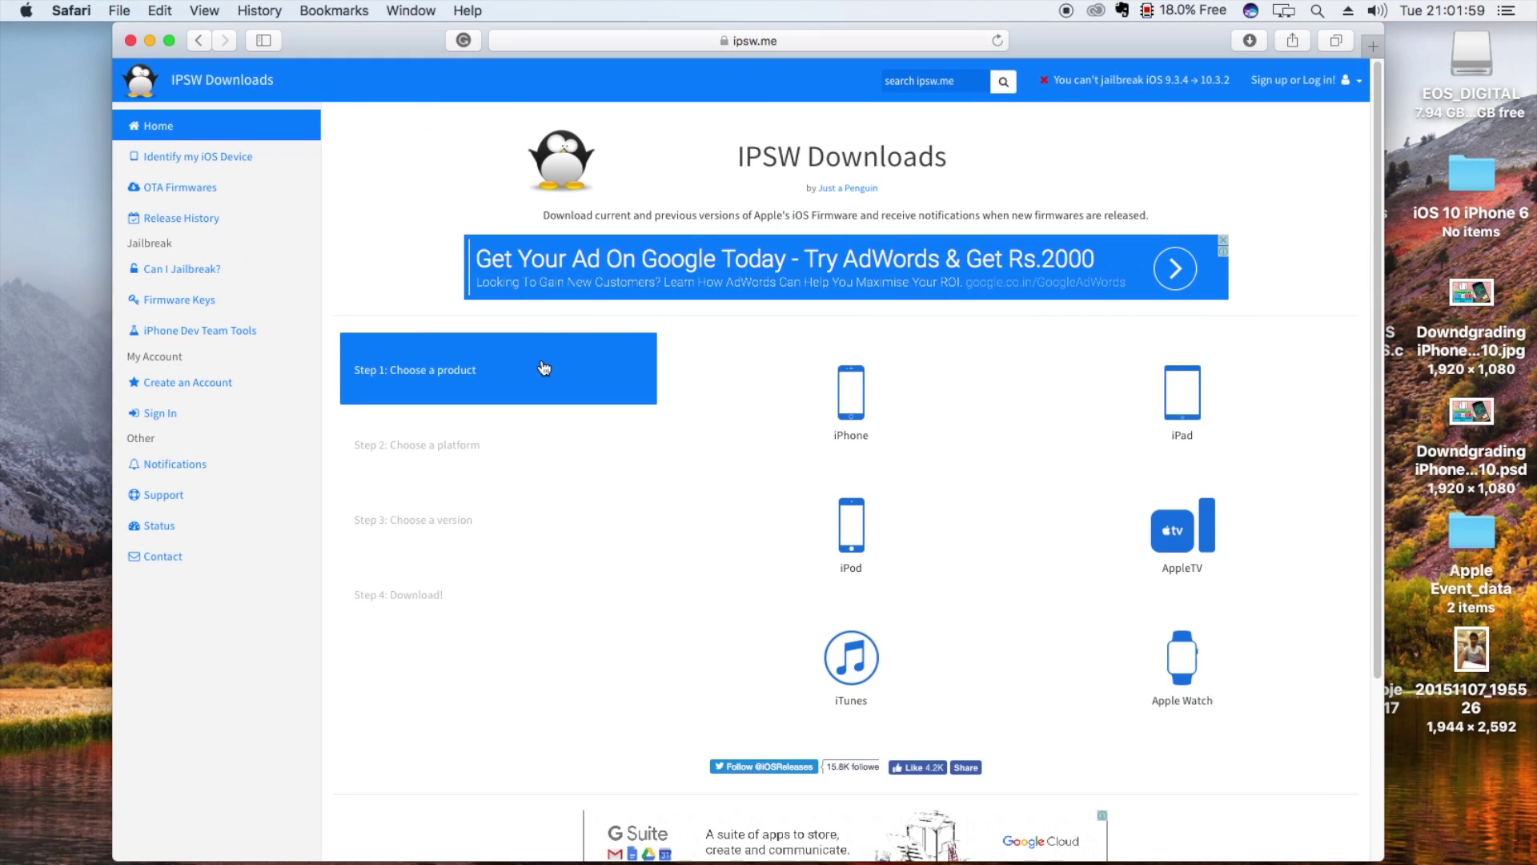
pyautogui.click(790, 40)
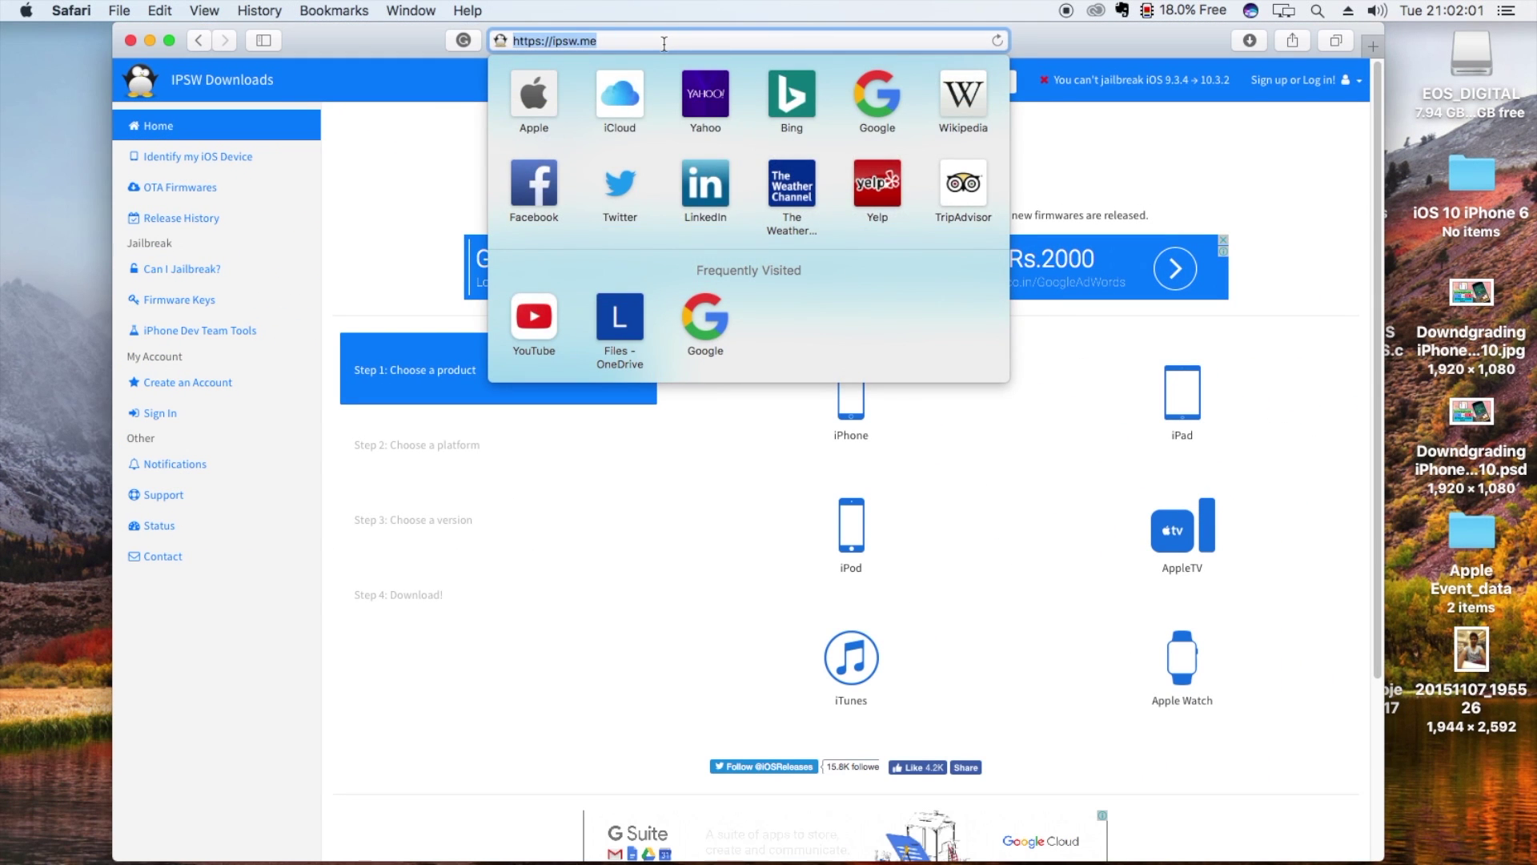
pyautogui.click(663, 44)
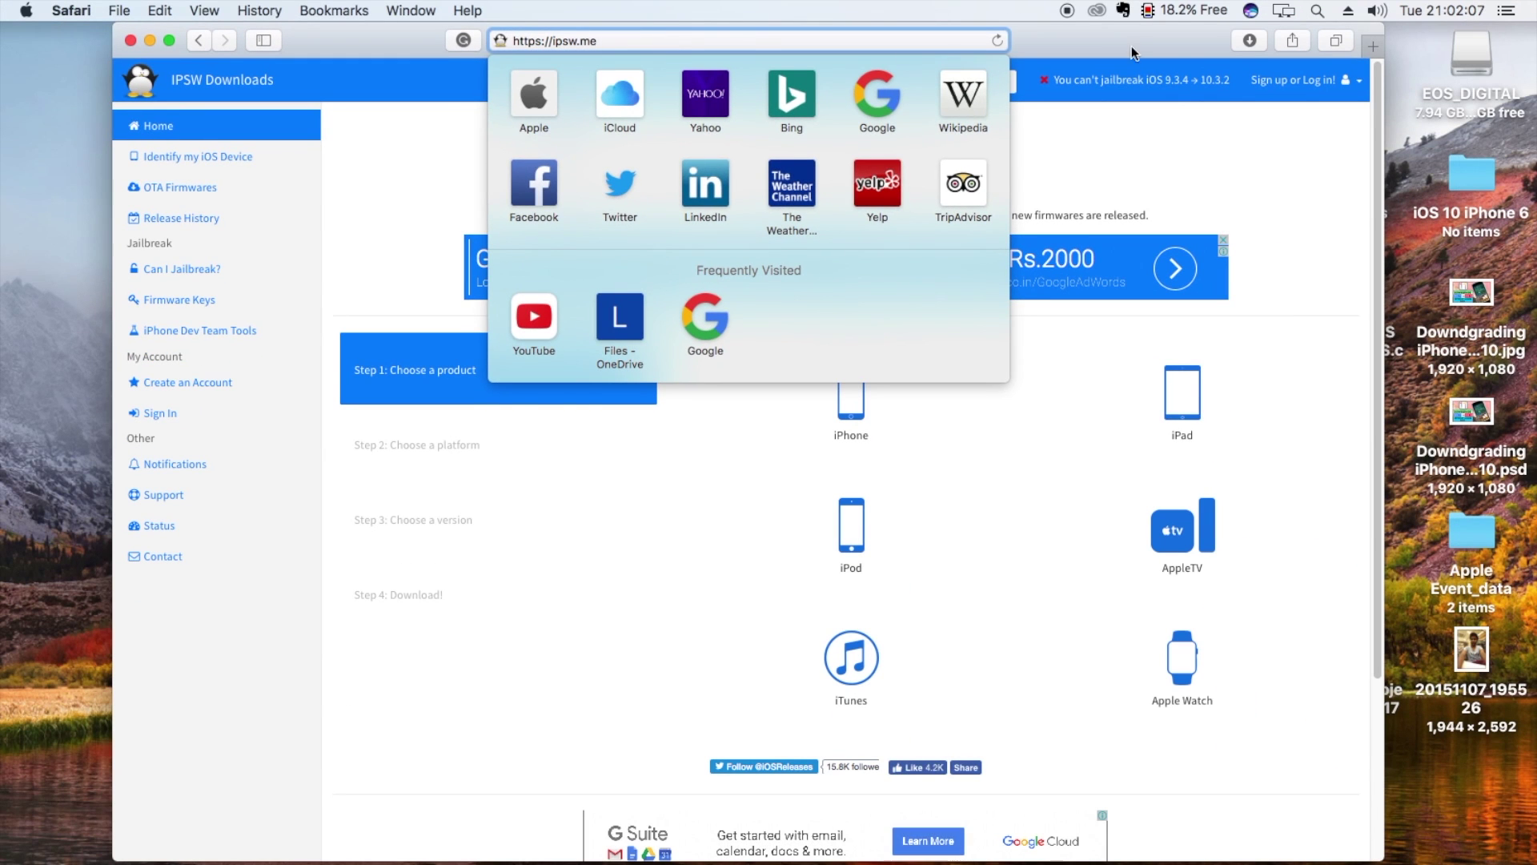
pyautogui.click(1195, 139)
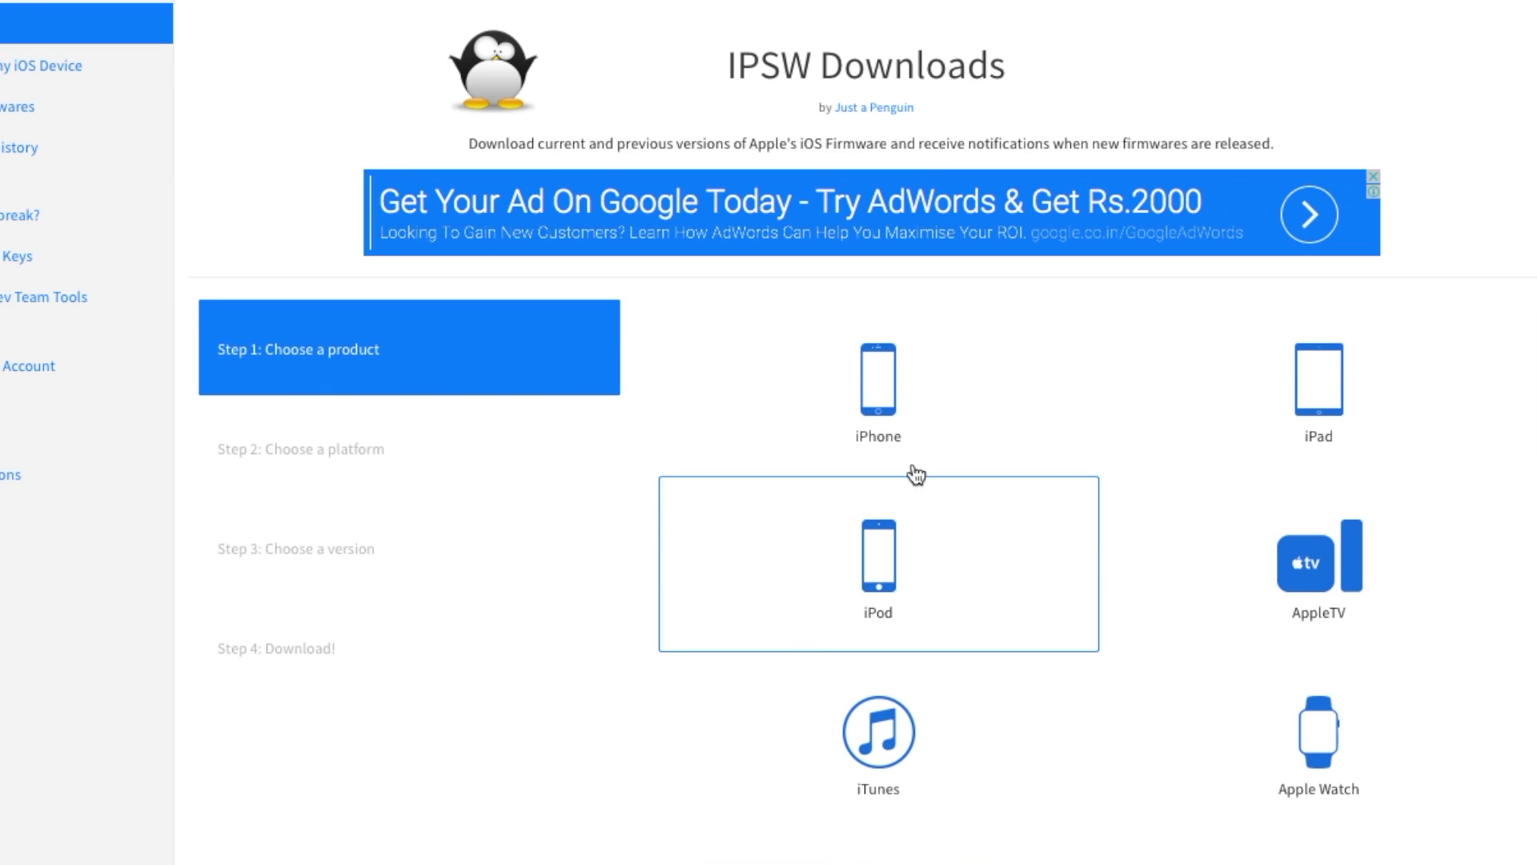
# Choose iPhone as the product and iPhone 6 as the model to list its firmware versions.
pyautogui.click(893, 403)
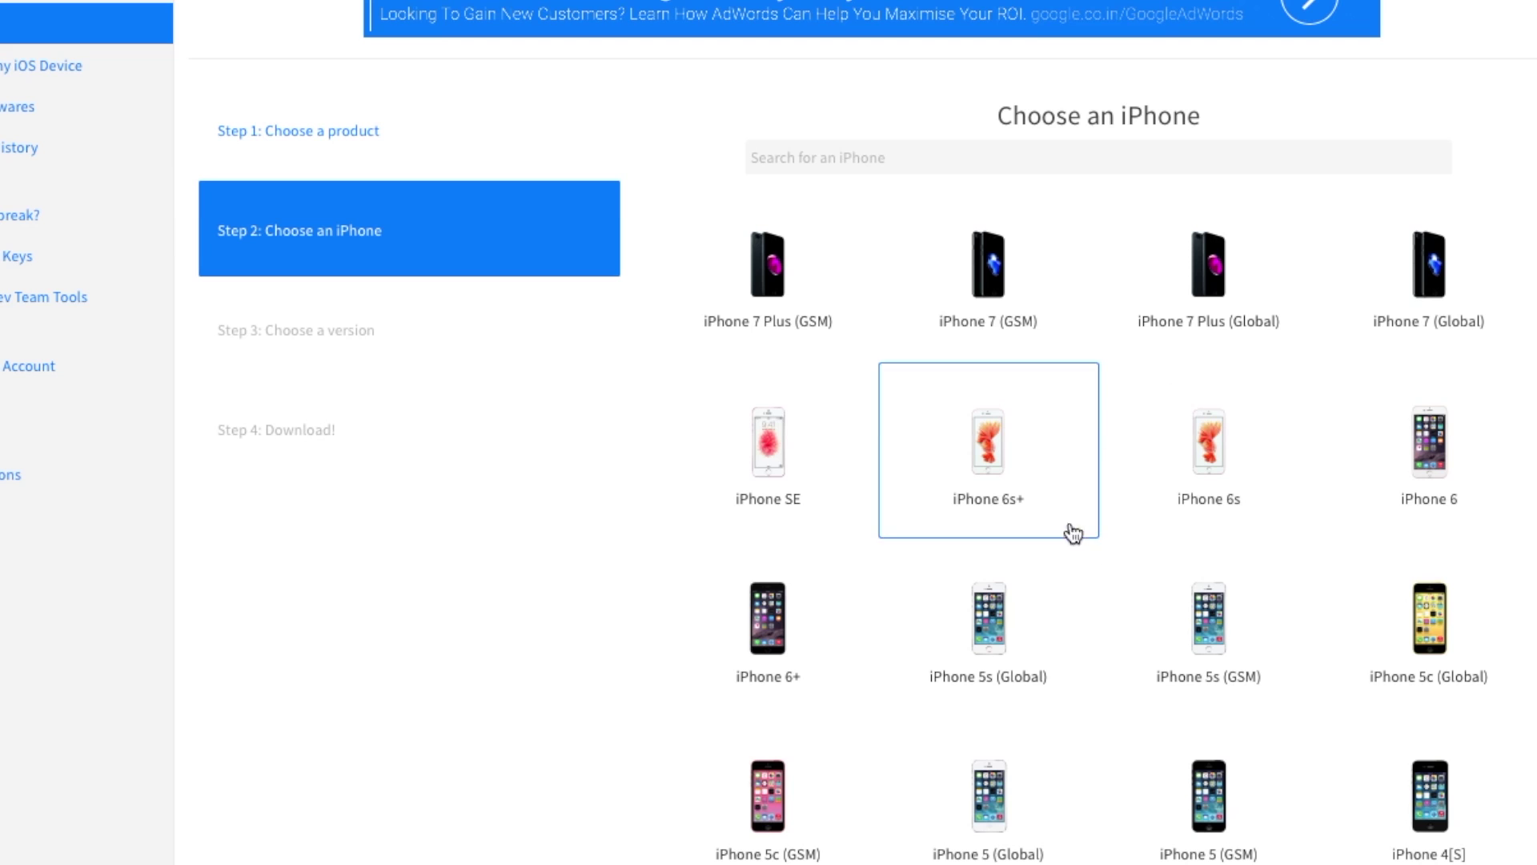
pyautogui.click(1424, 451)
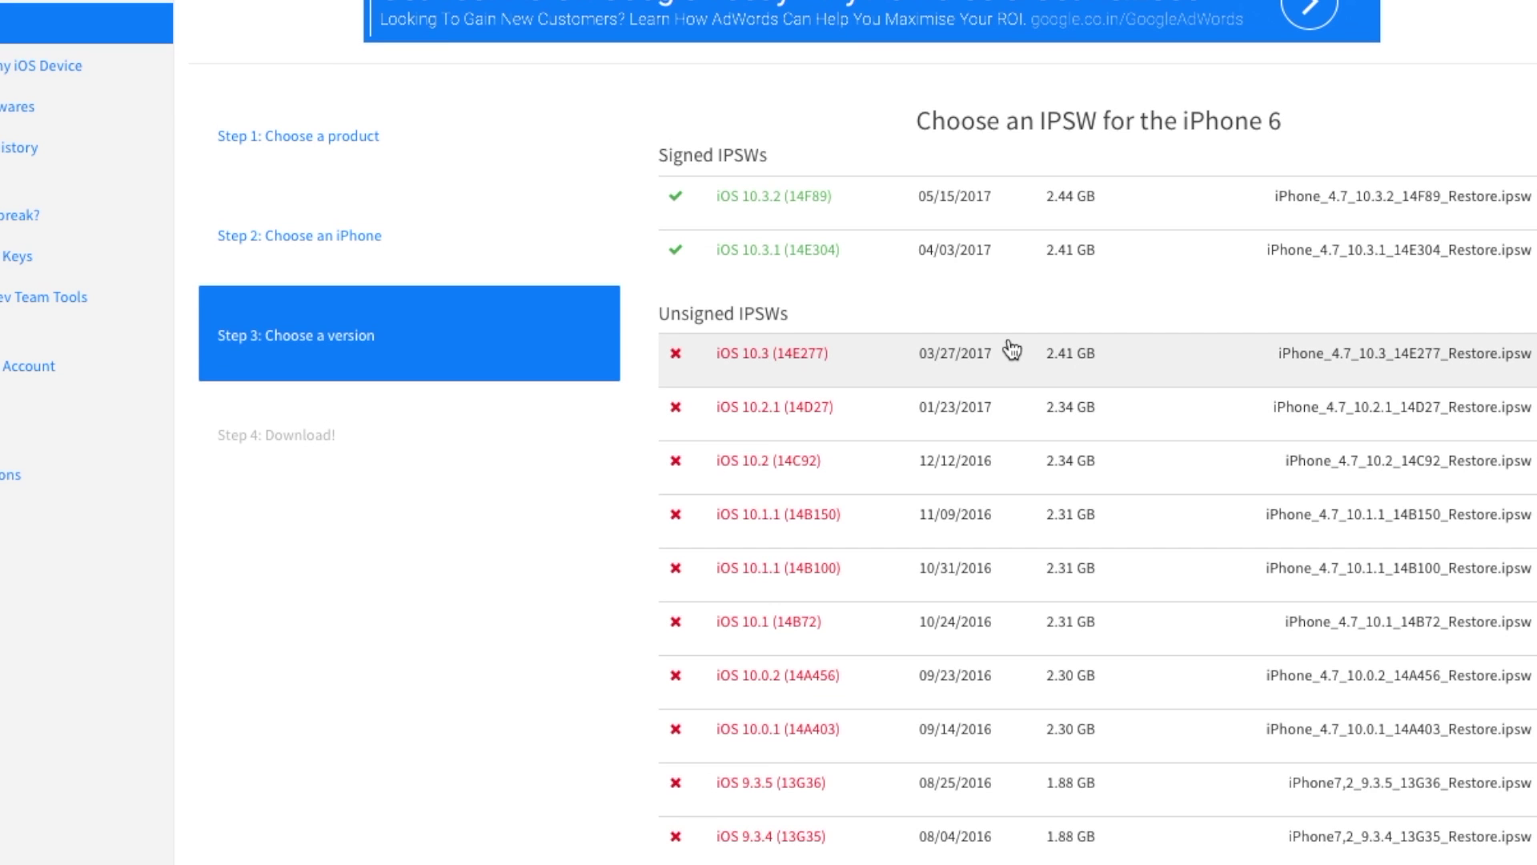
pyautogui.scroll(1, 993, 341)
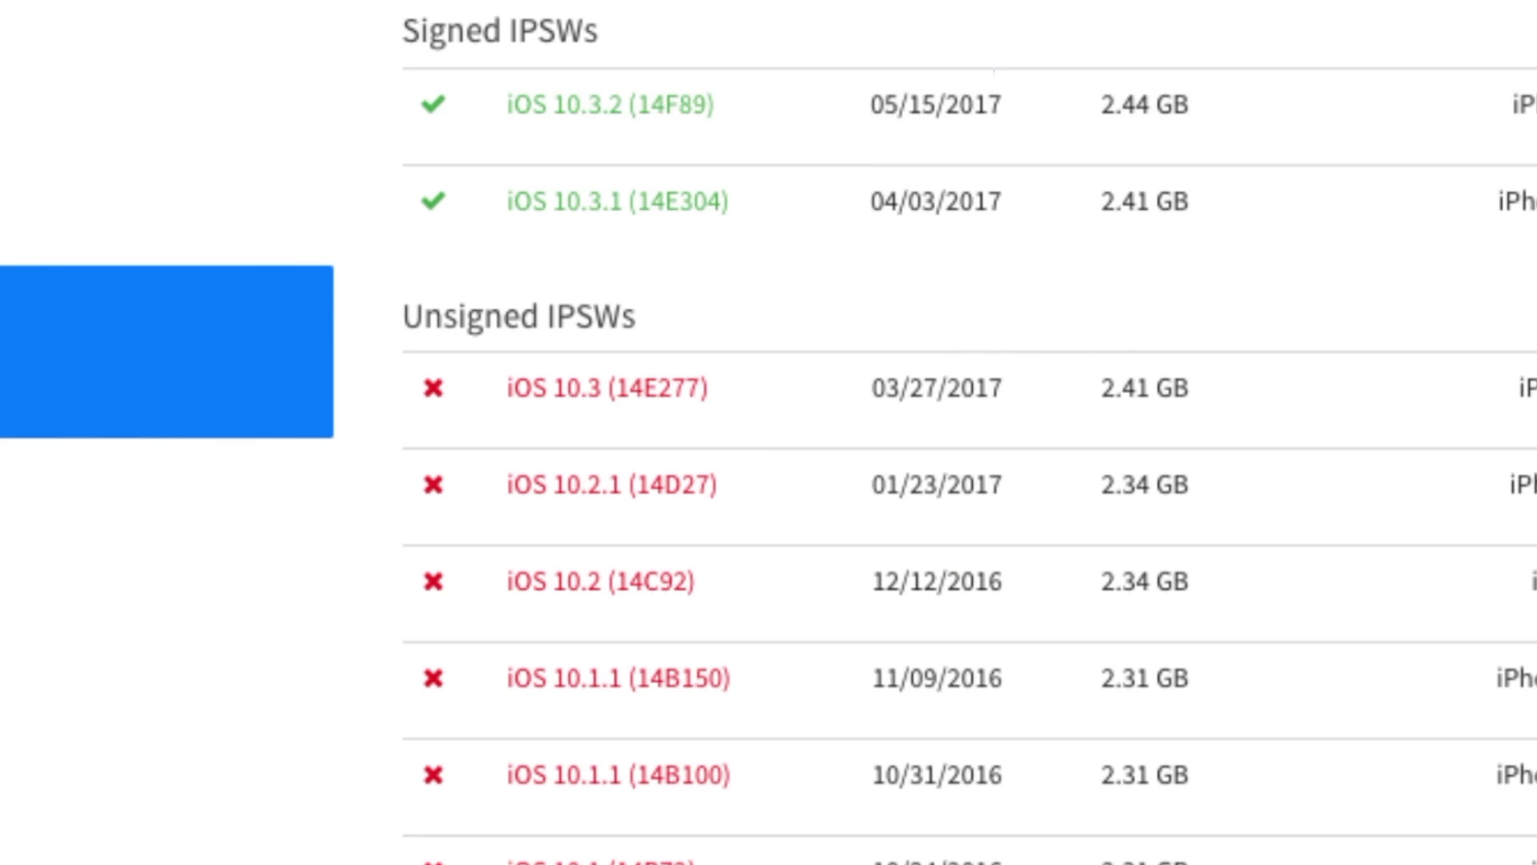
# Review the signed and unsigned iPhone 6 firmwares and download the signed iOS 10.3.1 (14E304) IPSW.
pyautogui.moveTo(845, 83); pyautogui.dragTo(1320, 83)
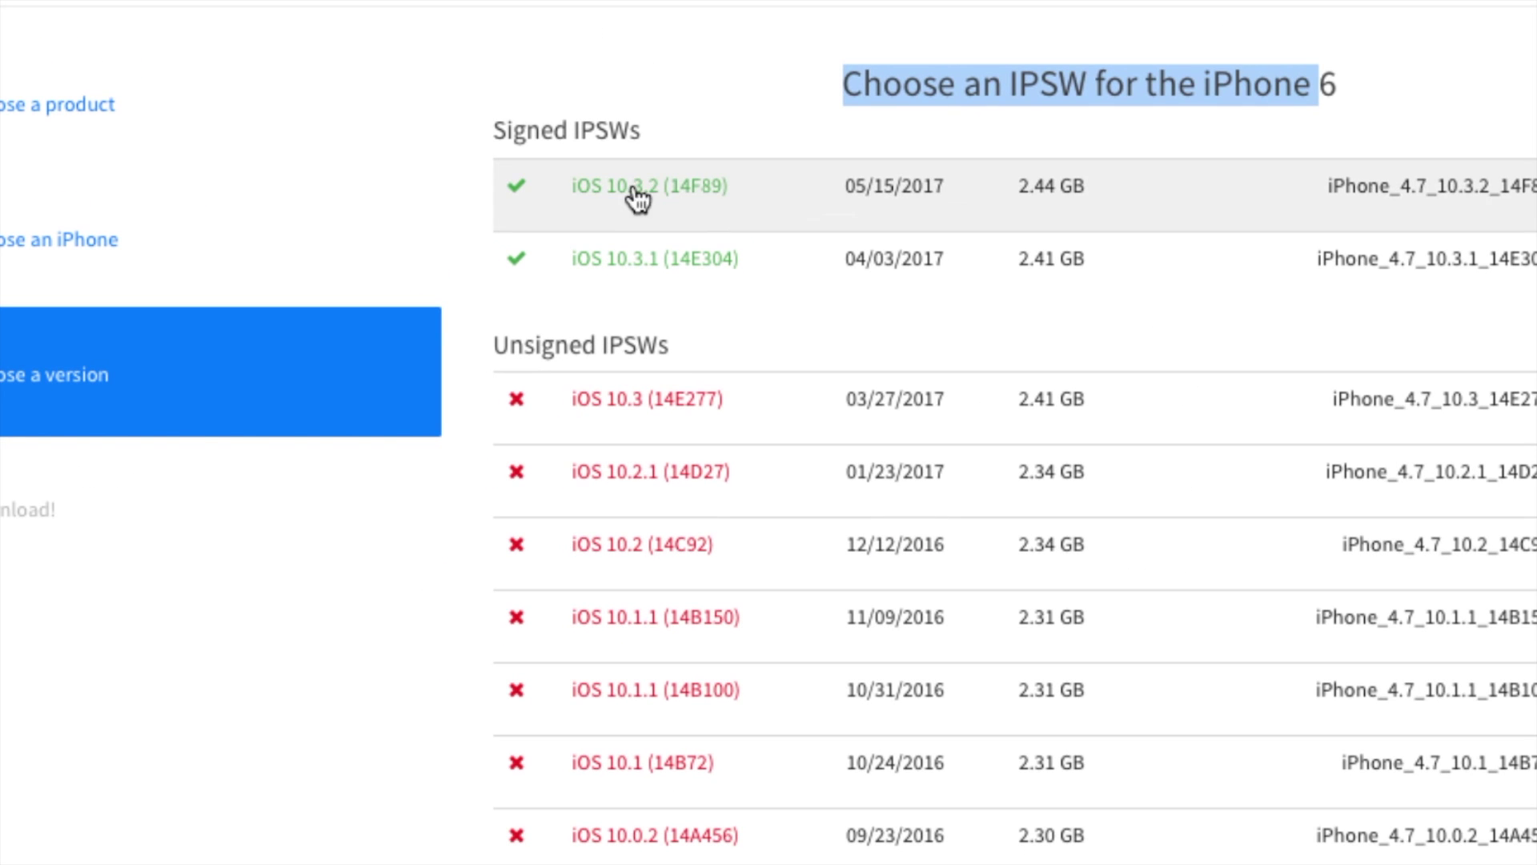
pyautogui.click(1420, 102)
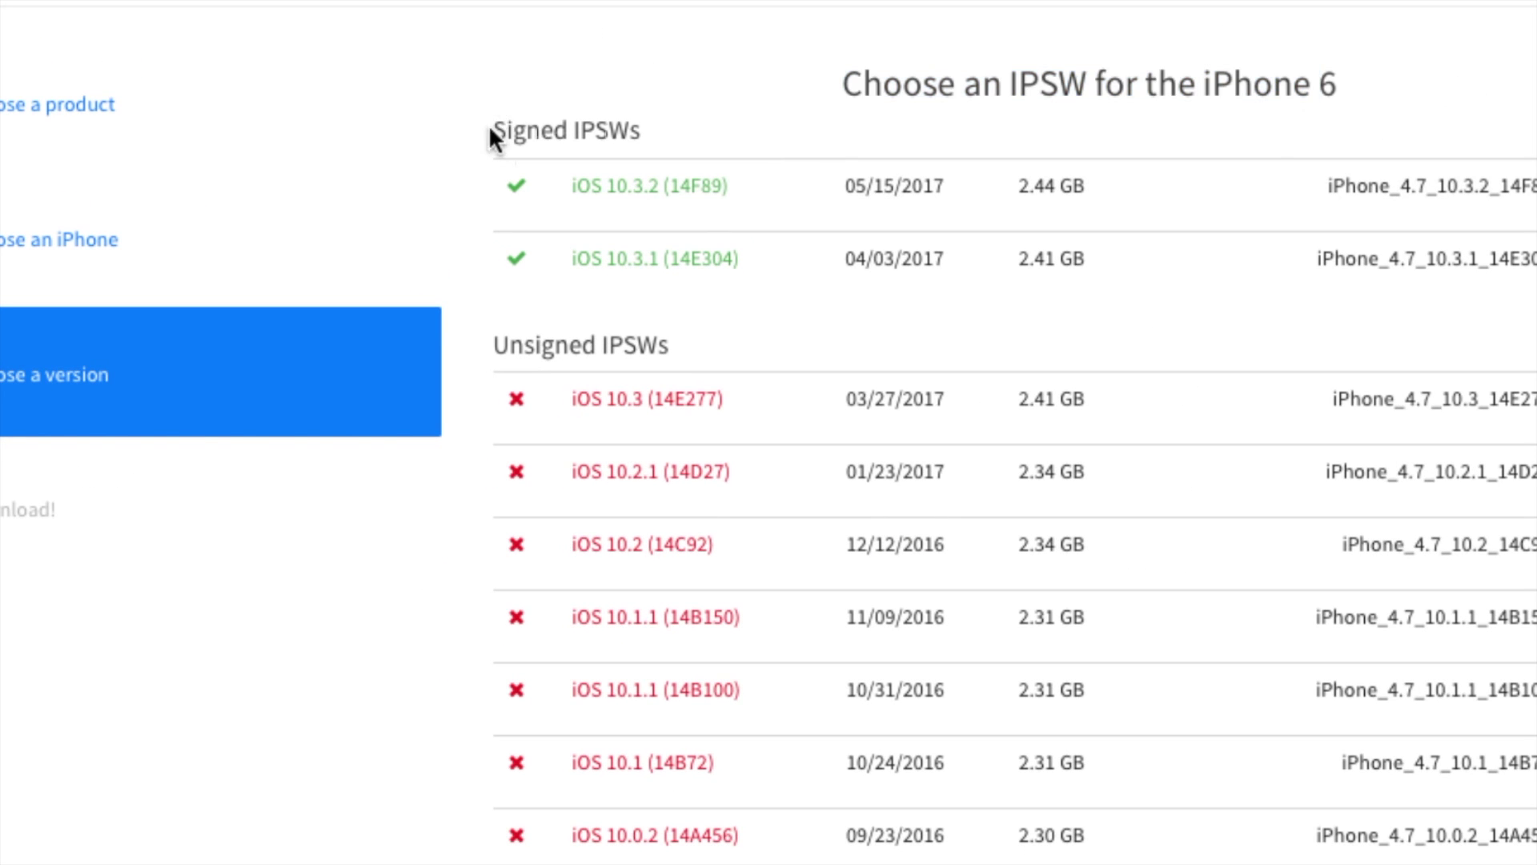
pyautogui.moveTo(484, 128); pyautogui.dragTo(739, 258)
pyautogui.moveTo(487, 344); pyautogui.dragTo(685, 675)
pyautogui.click(772, 288)
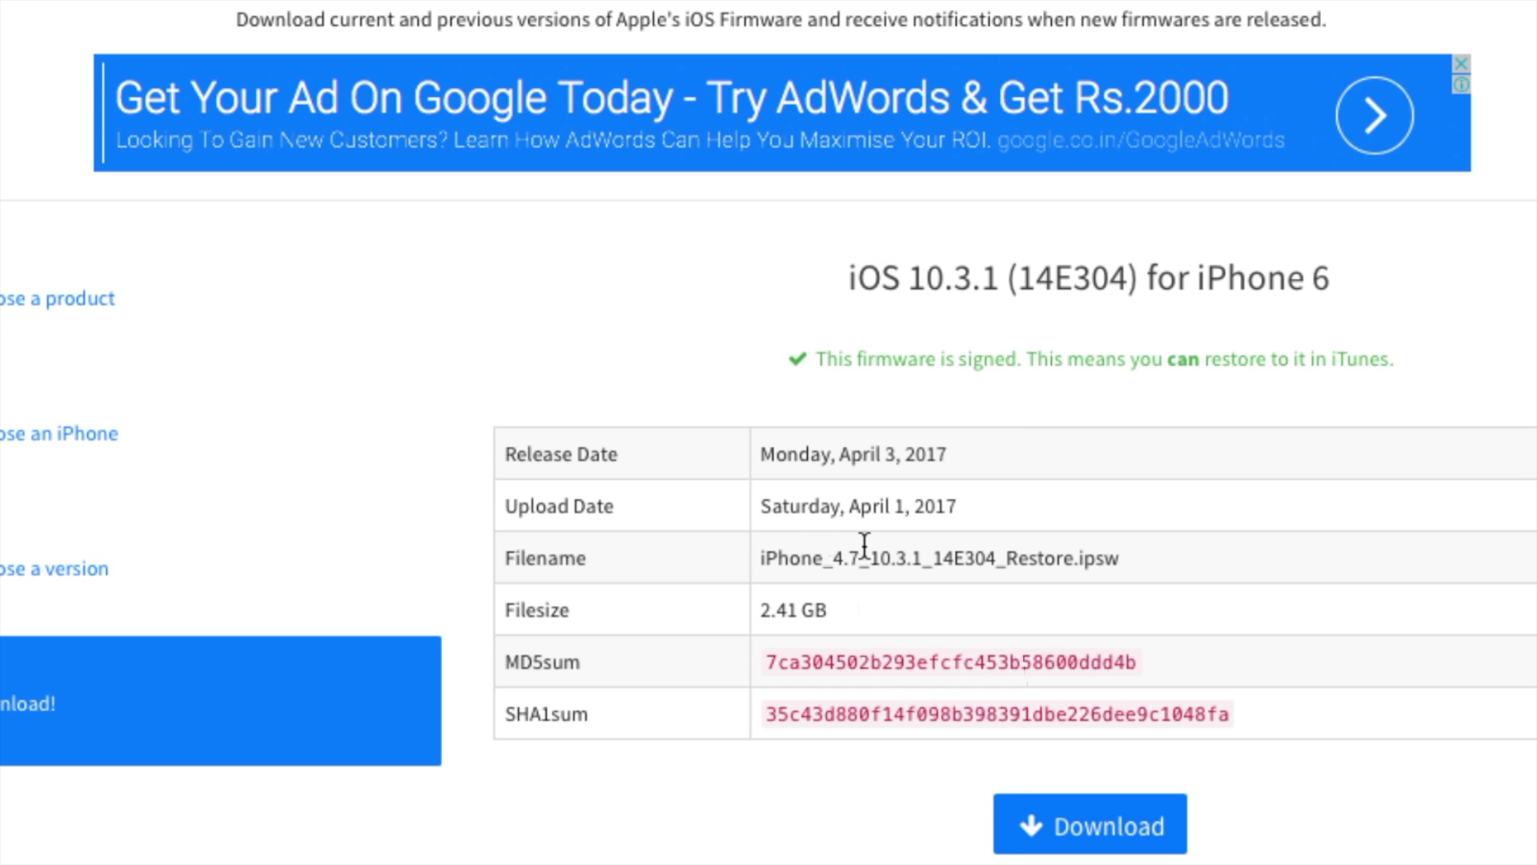
pyautogui.scroll(-1, 916, 788)
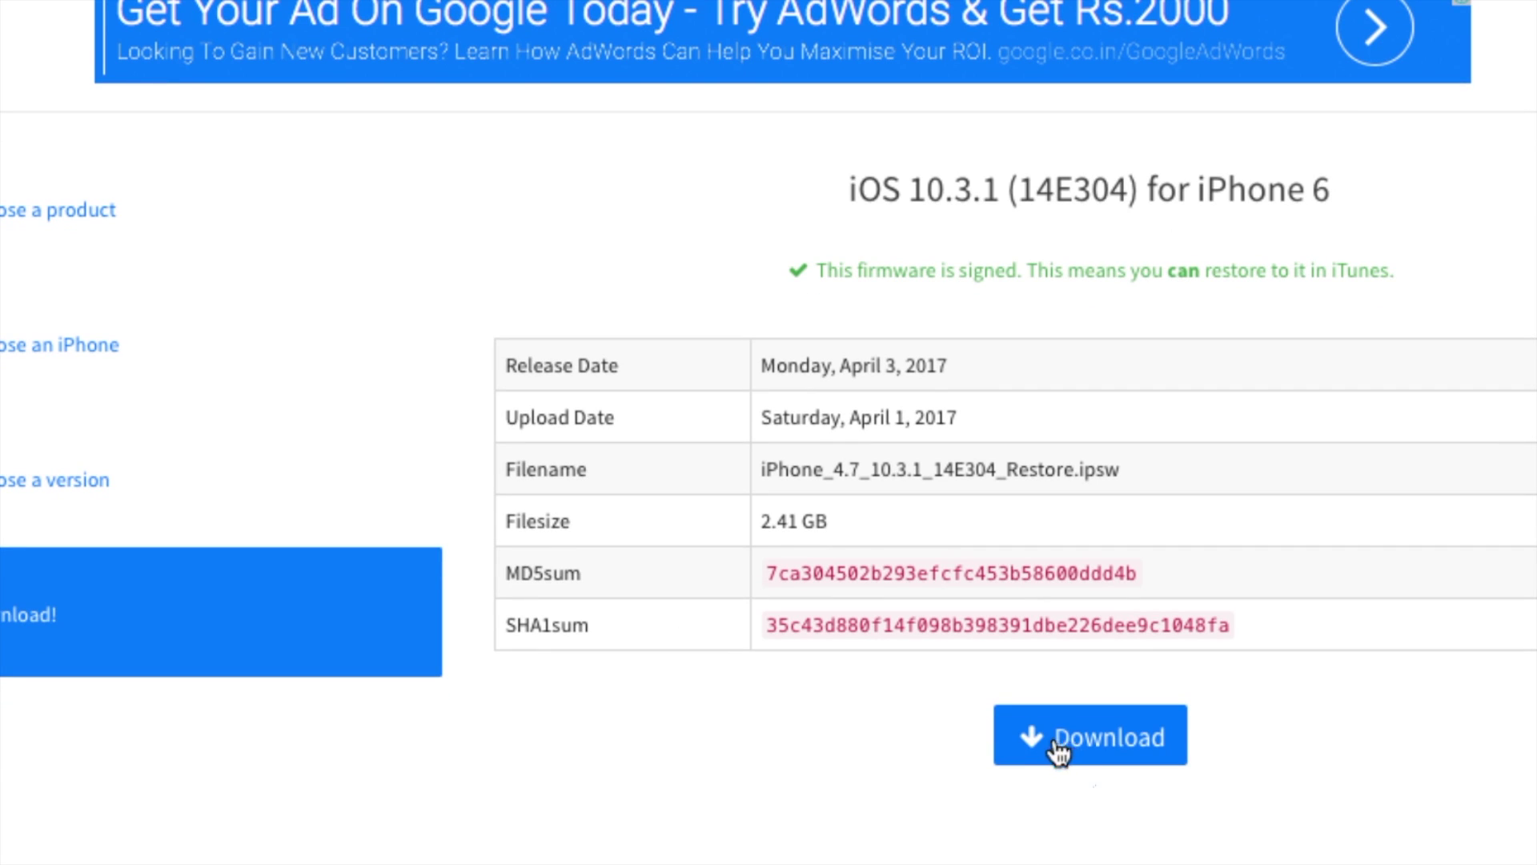
pyautogui.click(1065, 747)
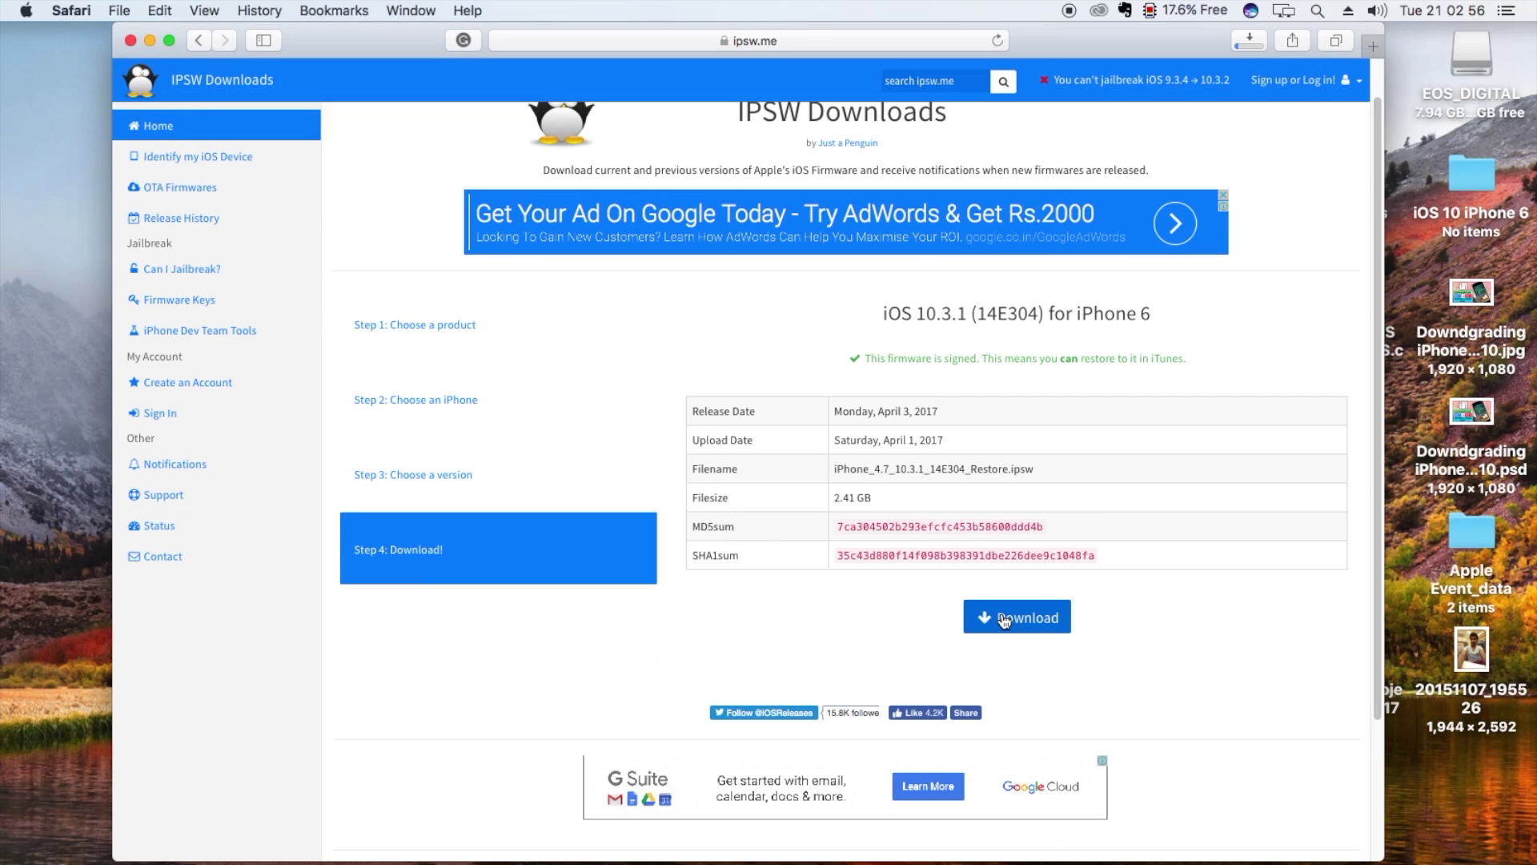
pyautogui.click(1249, 41)
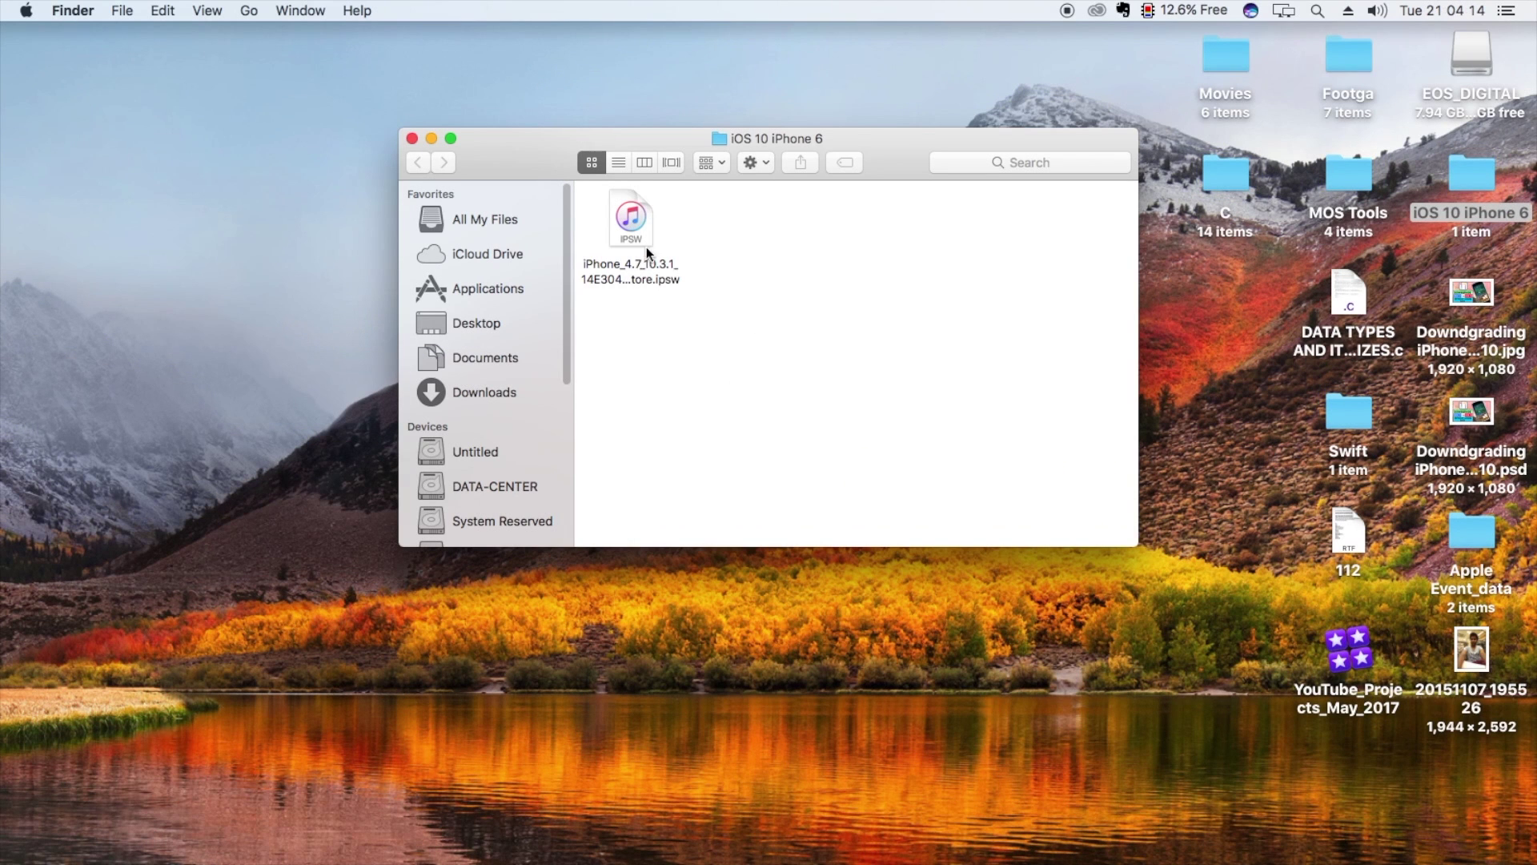
# Switch to Finder and preview the downloaded iOS 10.3.1 firmware file in the iOS 10 iPhone 6 folder.
pyautogui.click(647, 221)
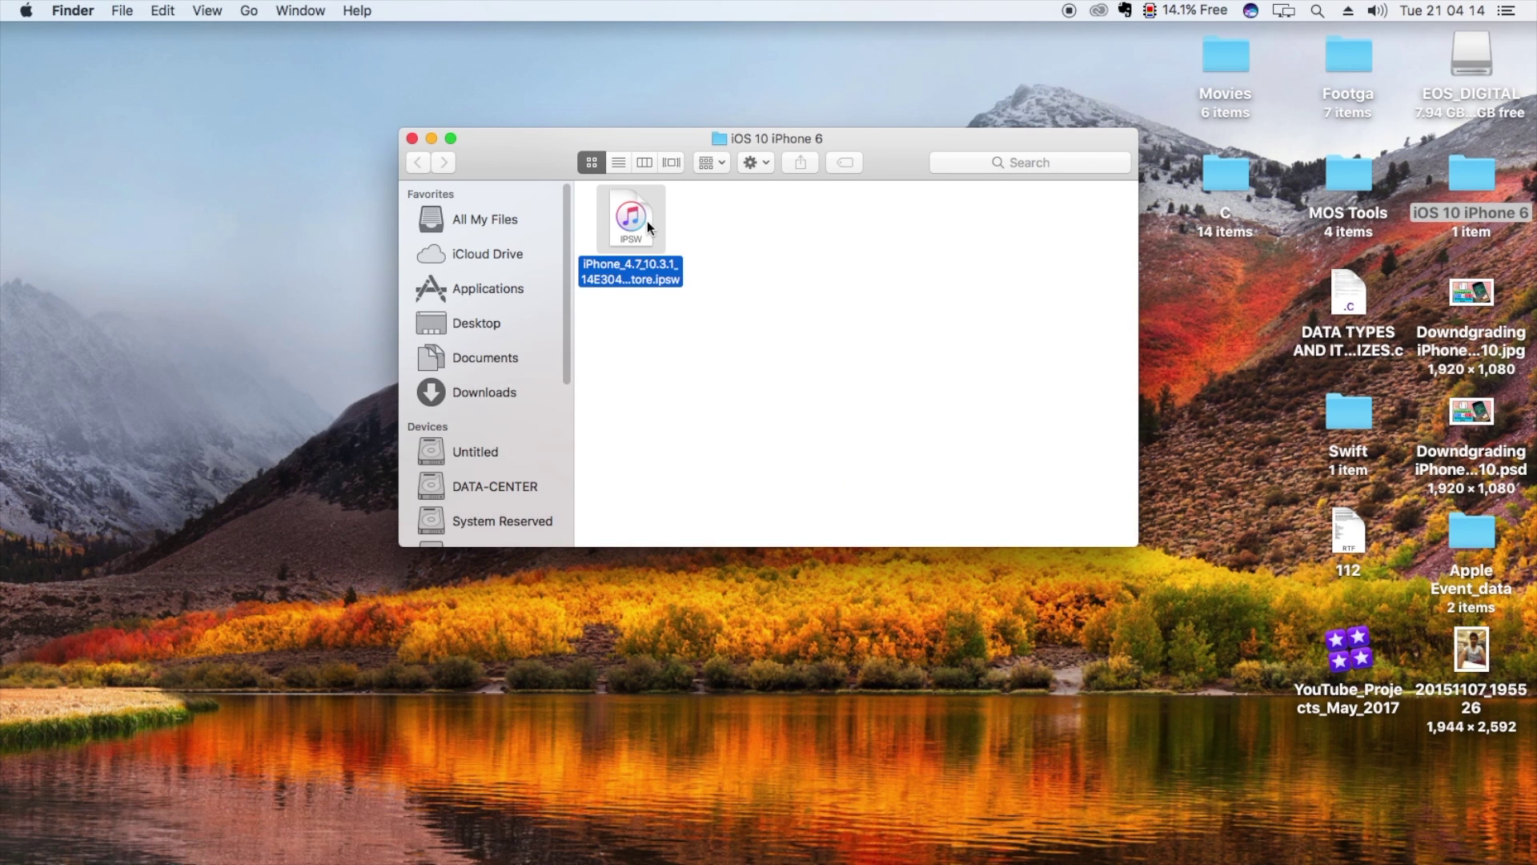
pyautogui.press('space')
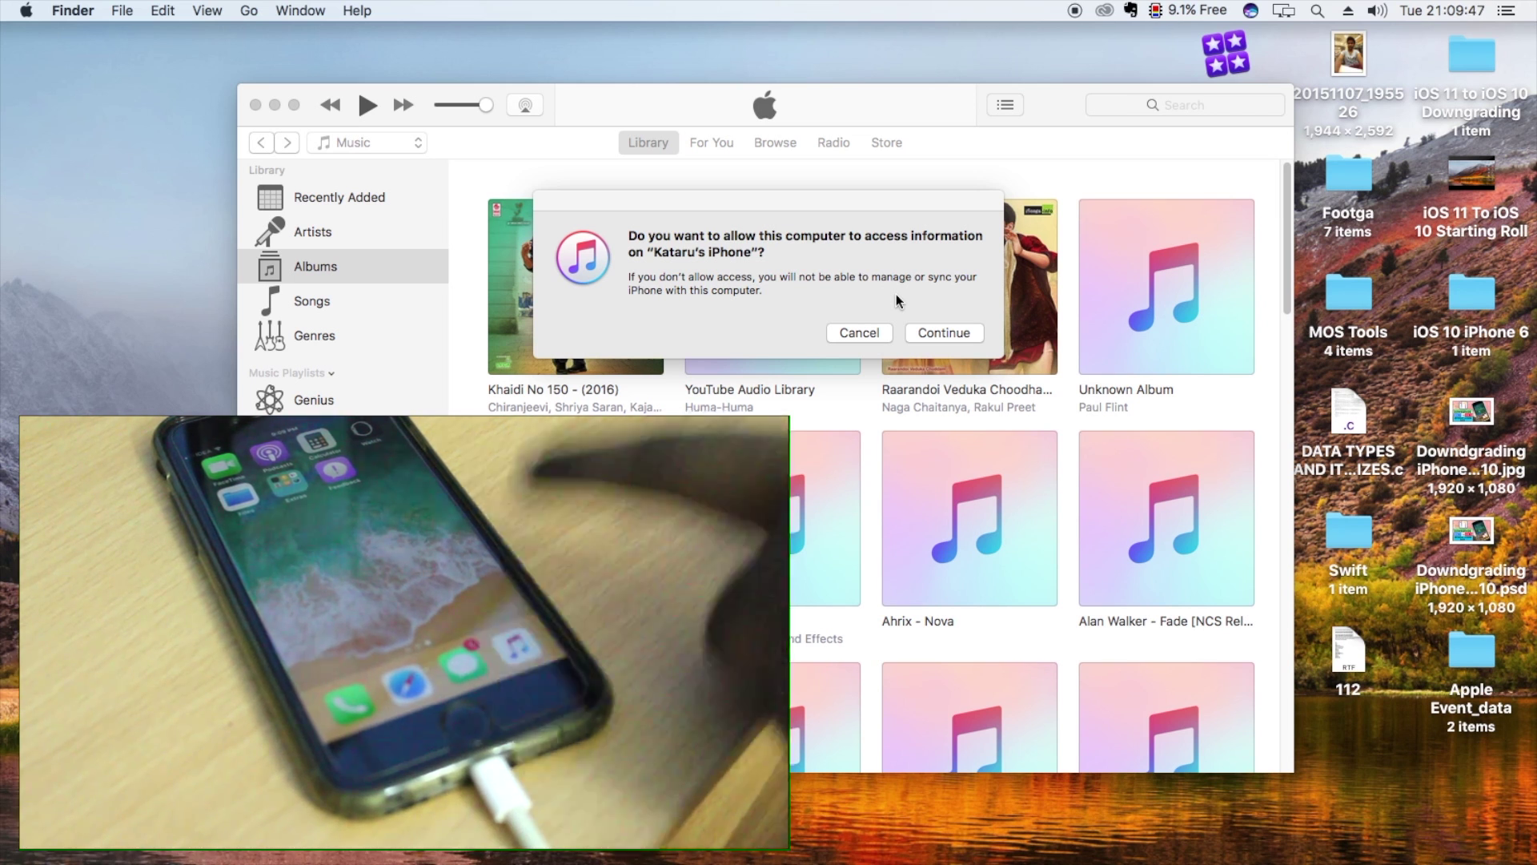
# Allow iTunes to access the connected iPhone and set its automatic backup to This computer on the device summary.
pyautogui.click(929, 331)
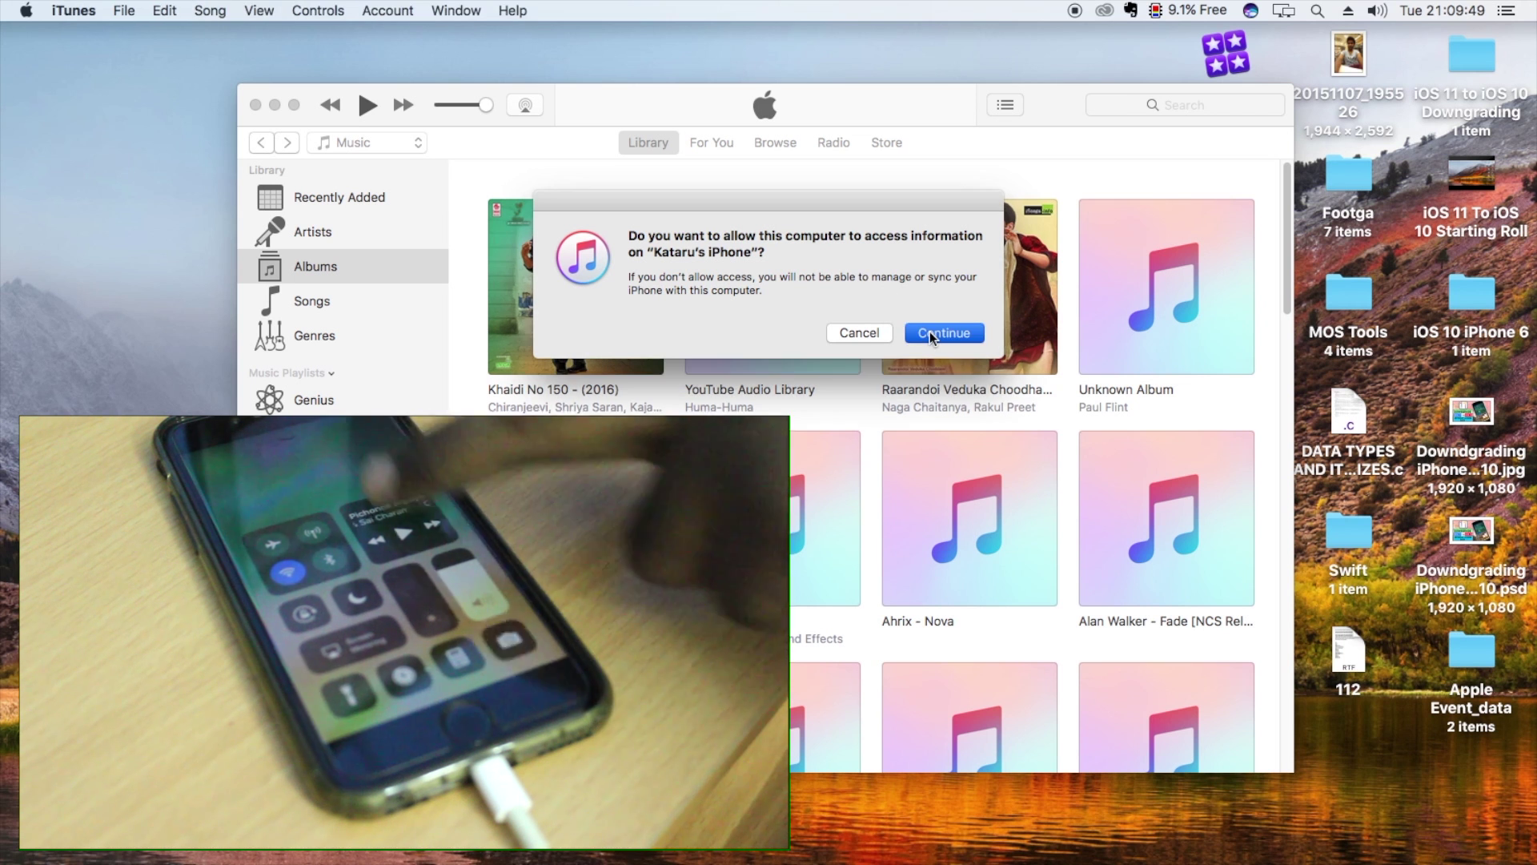
pyautogui.click(930, 331)
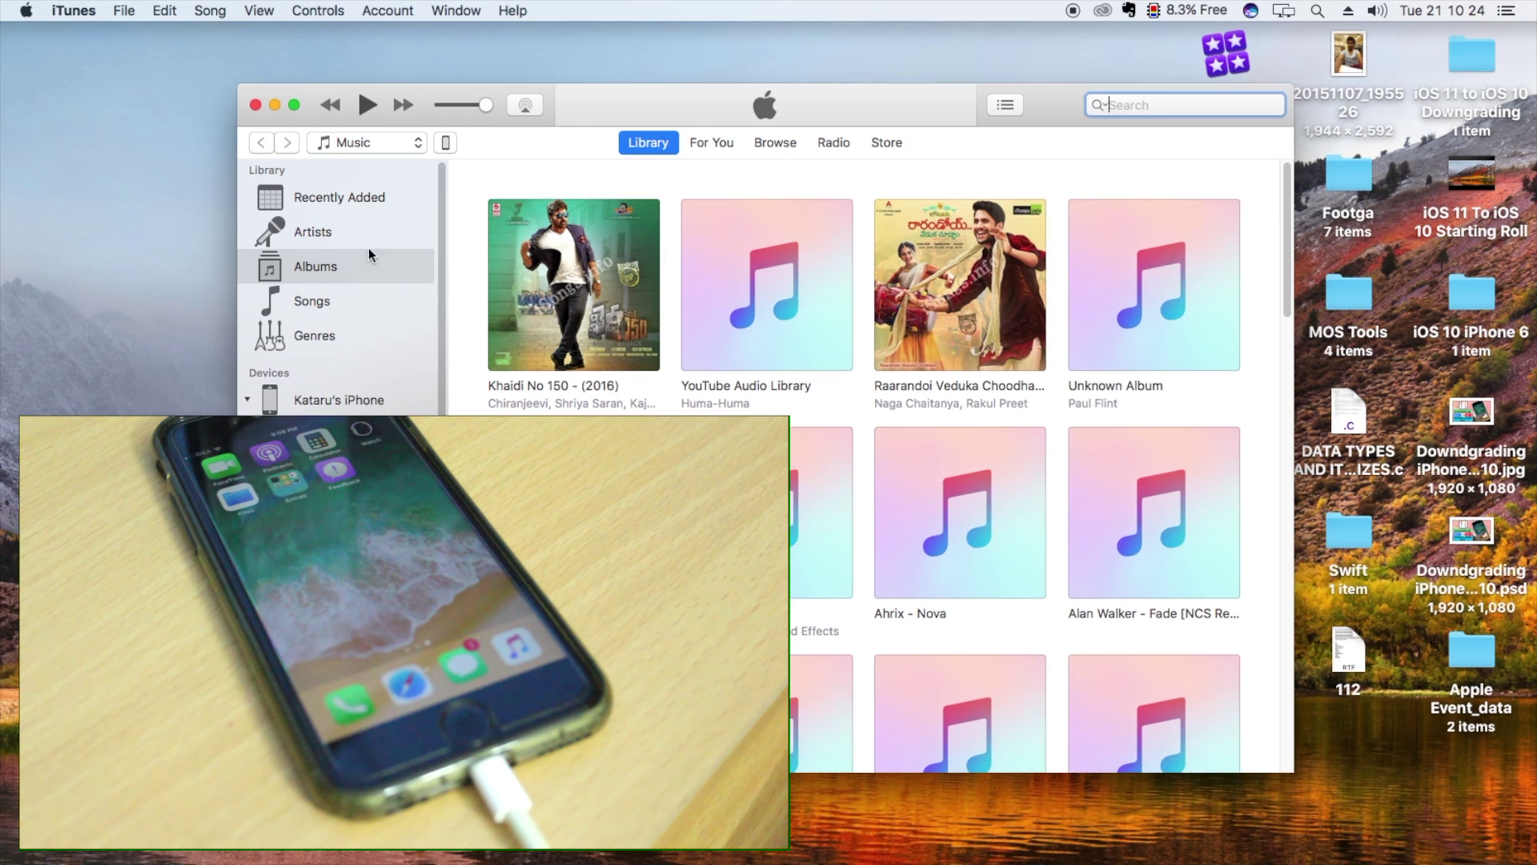
pyautogui.click(446, 142)
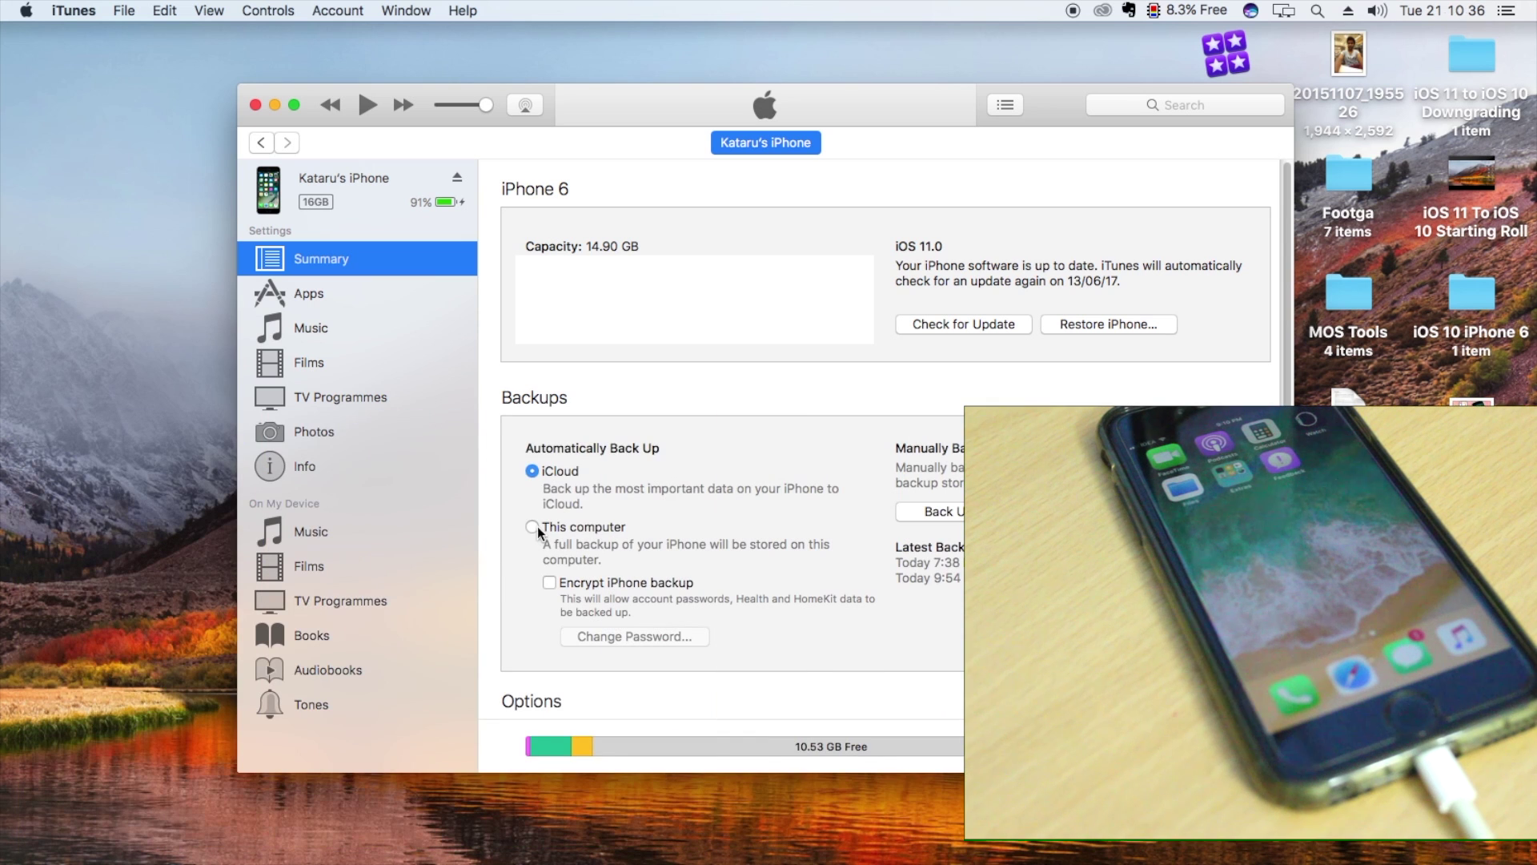
pyautogui.click(536, 525)
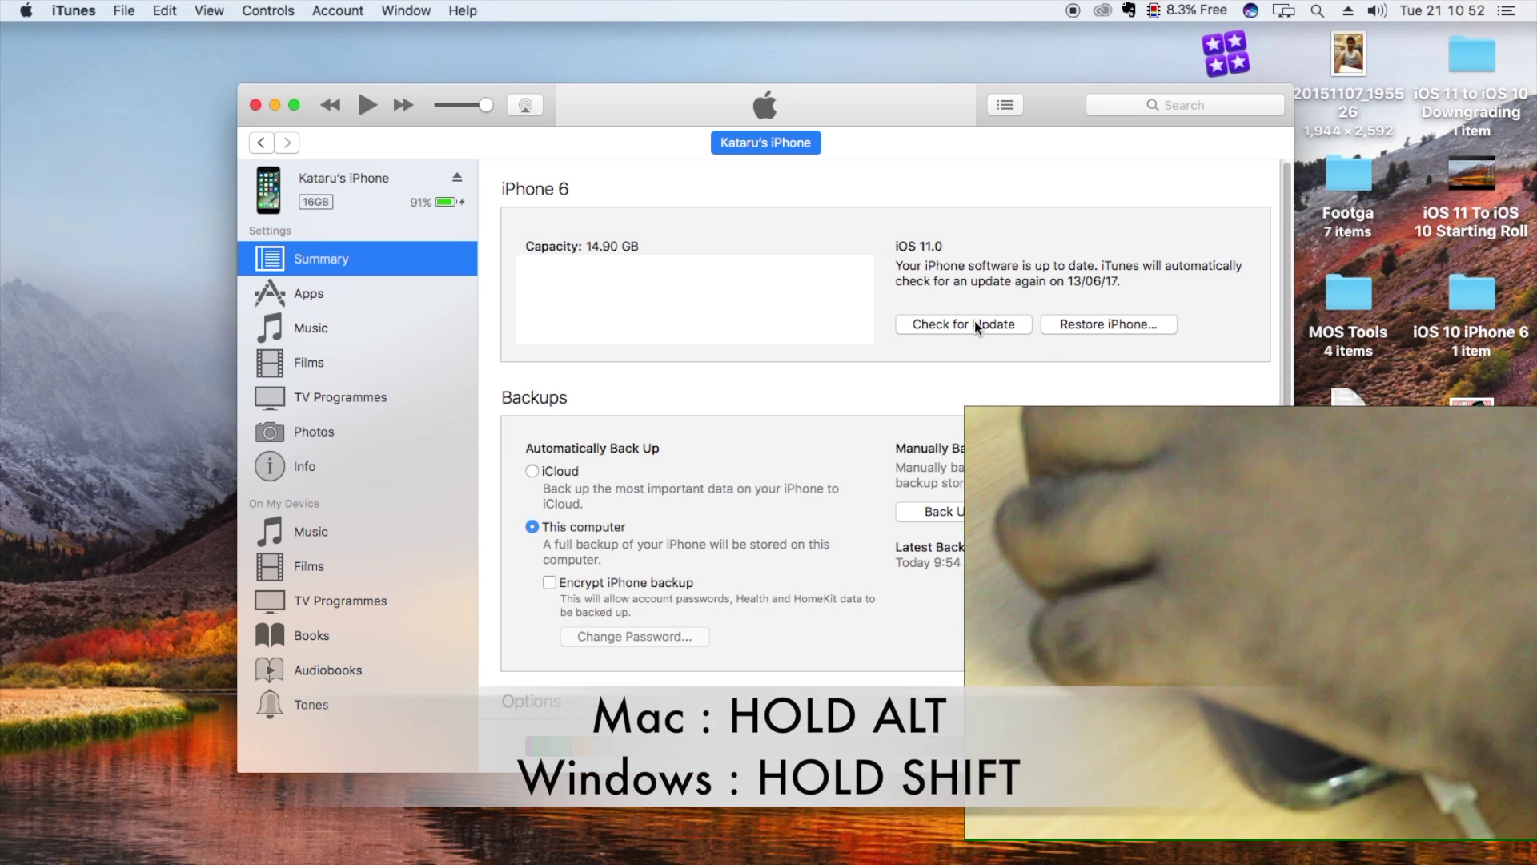
# Choose the iOS 10.3.1 (14E304) restore IPSW from the desktop's iOS 10 iPhone 6 folder as the iPhone's update file.
pyautogui.keyDown('alt'); pyautogui.click(973, 320); pyautogui.keyUp('alt')
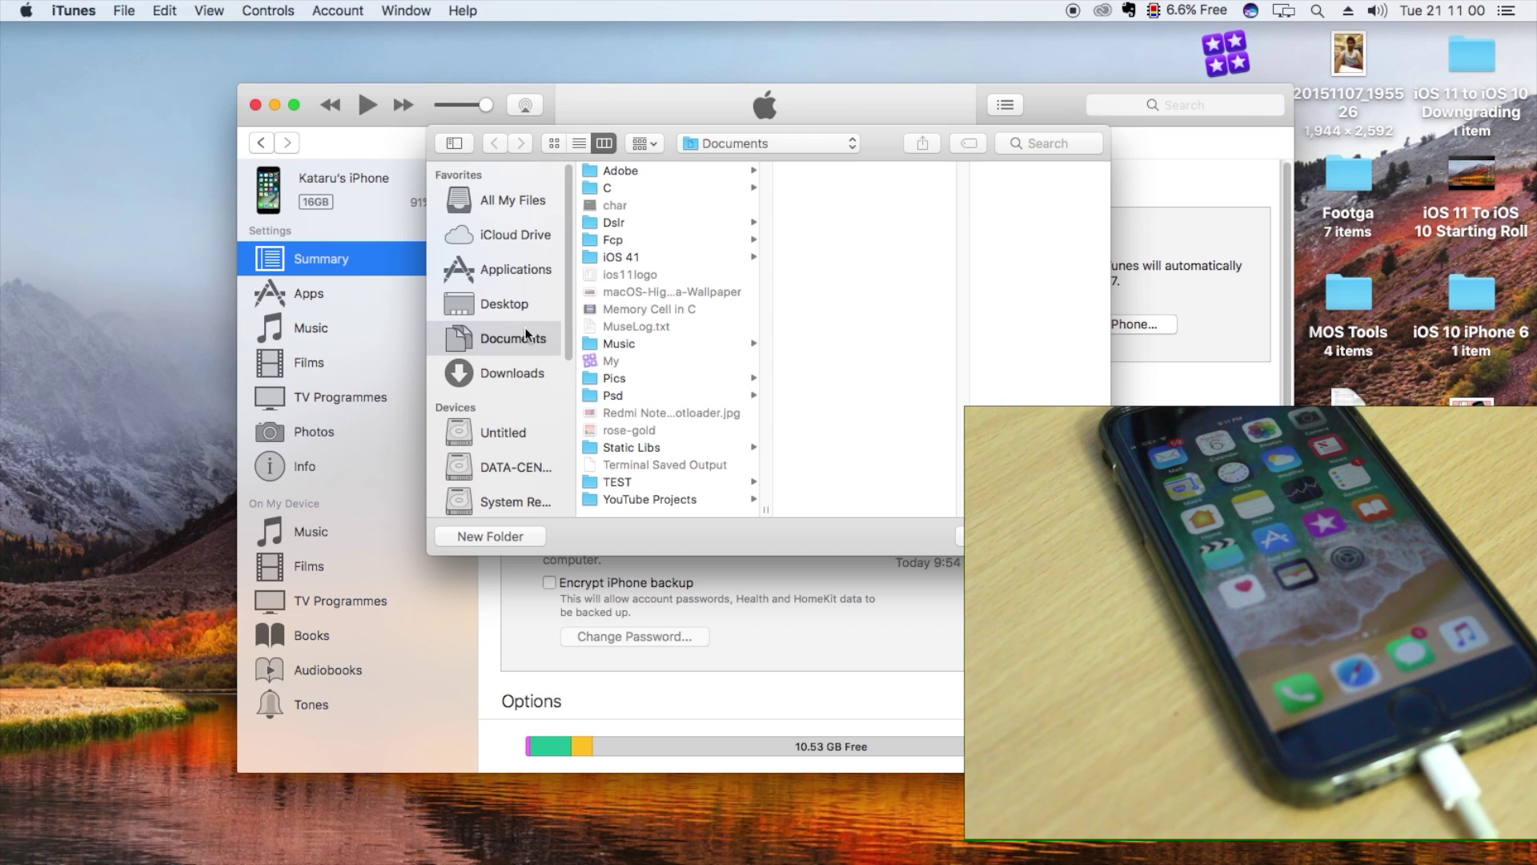
pyautogui.click(520, 304)
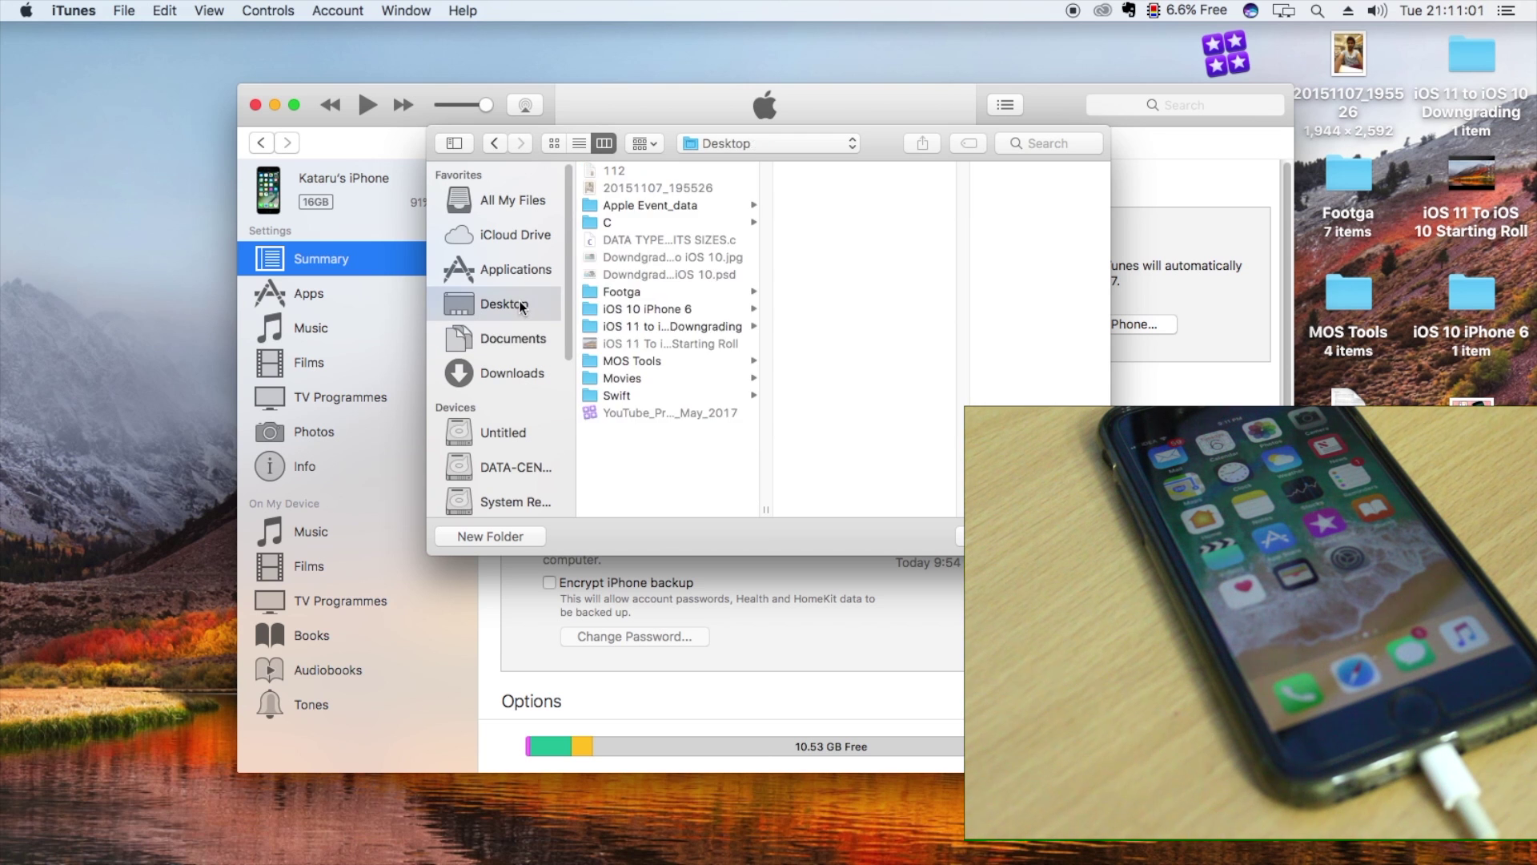
pyautogui.click(639, 312)
pyautogui.click(809, 170)
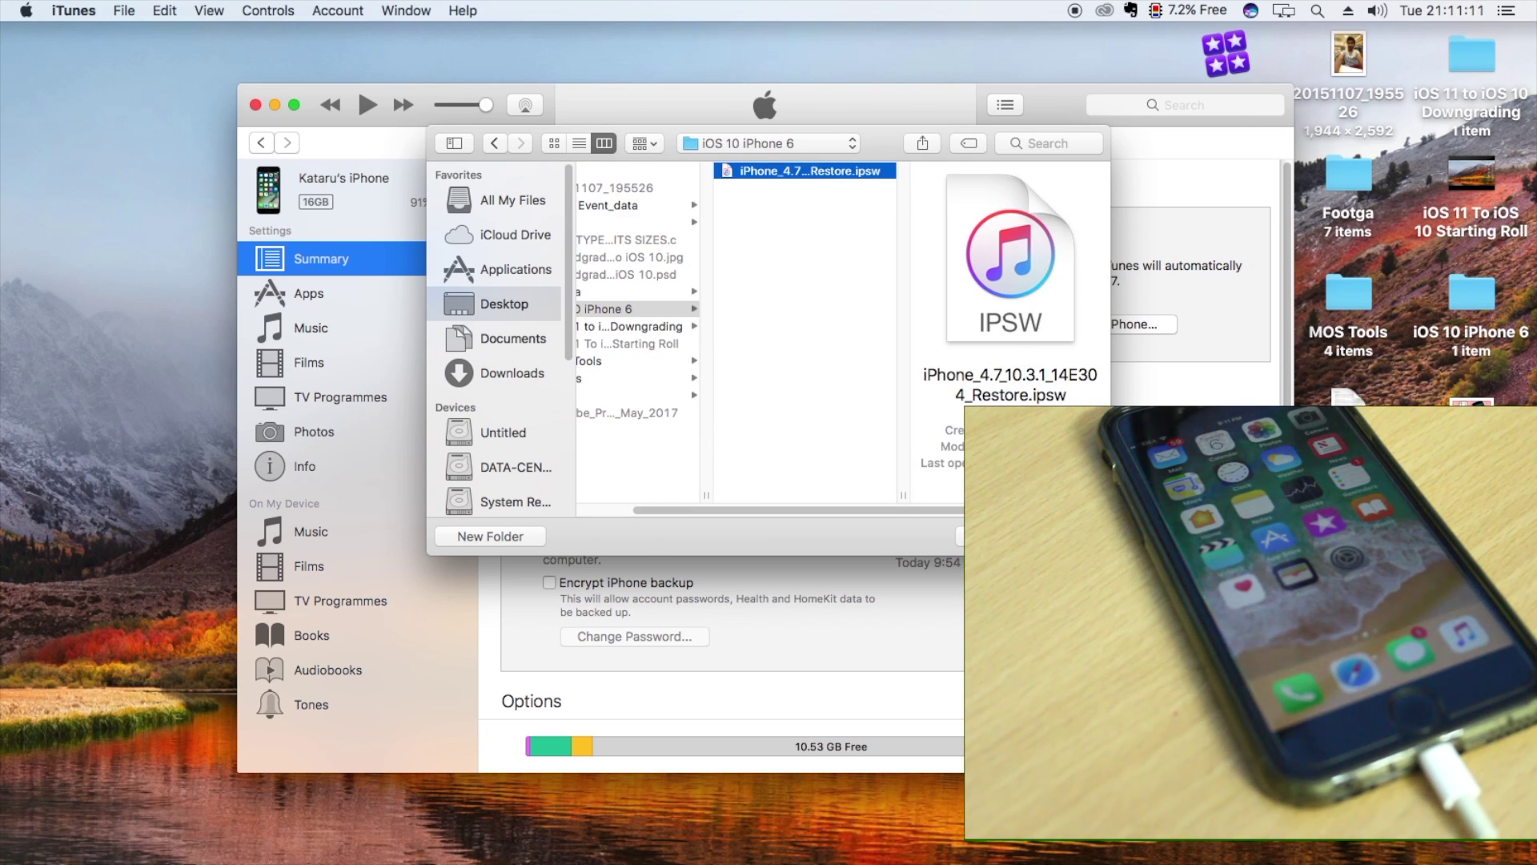
pyautogui.press('Return')
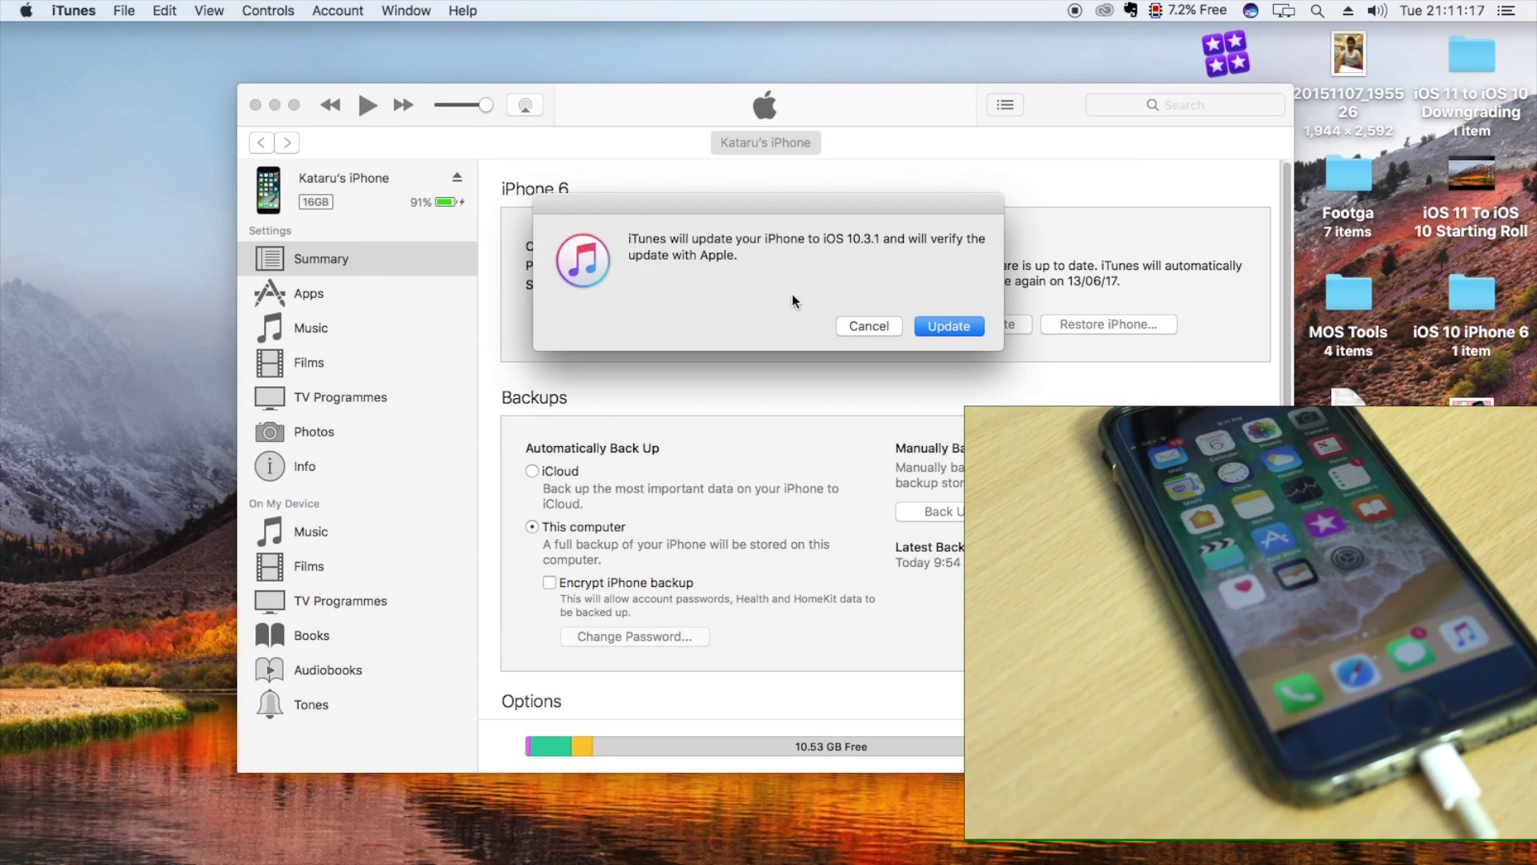
# Start the iPhone update to iOS 10.3.1, applying the changed settings, stopping the sync and continuing past the passcode request.
pyautogui.click(944, 327)
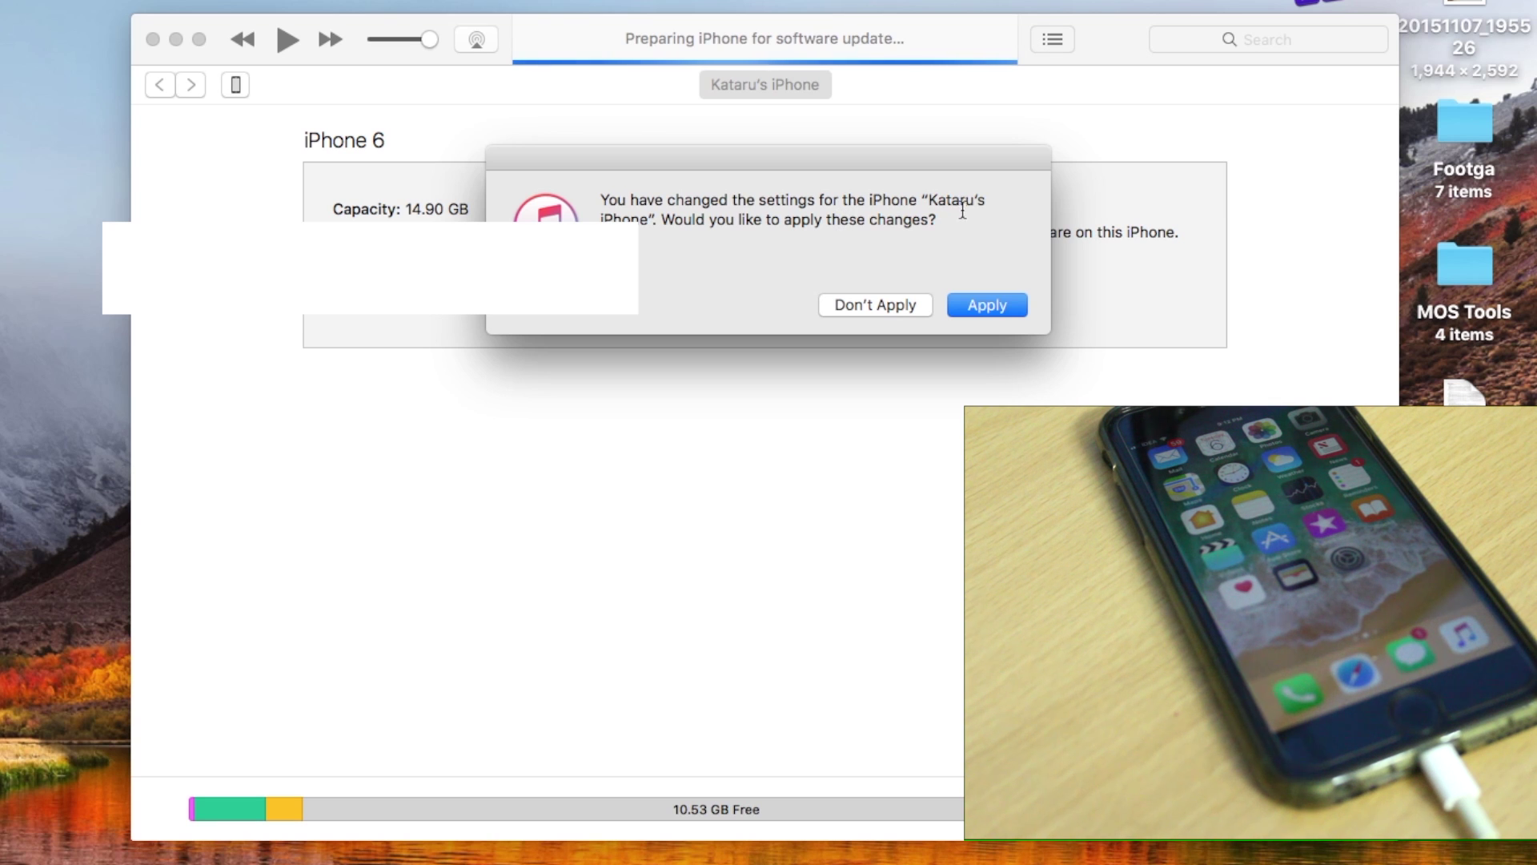
pyautogui.click(980, 305)
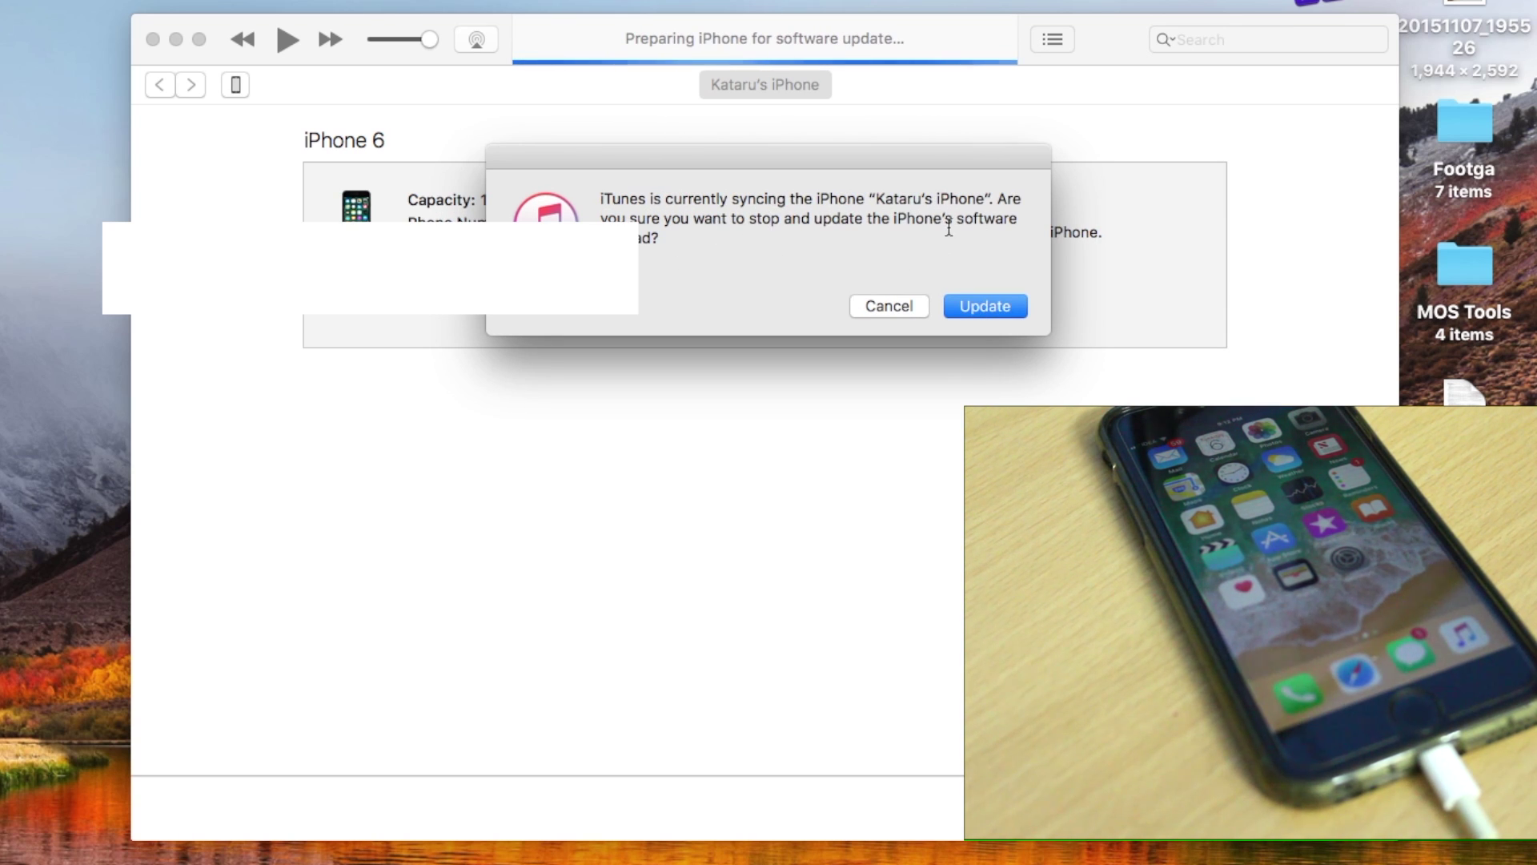
pyautogui.click(982, 306)
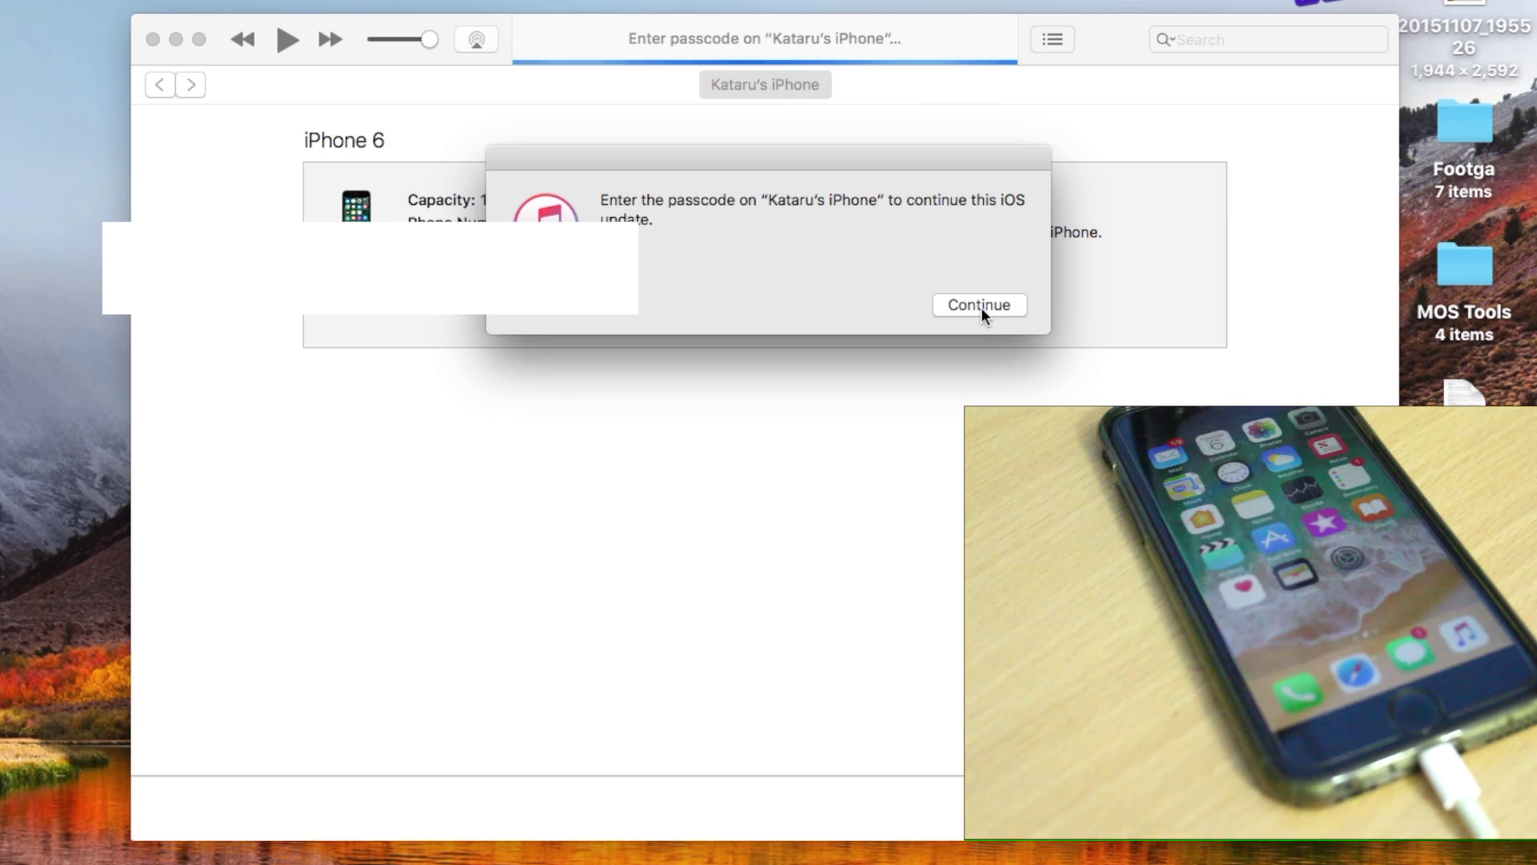
pyautogui.click(980, 305)
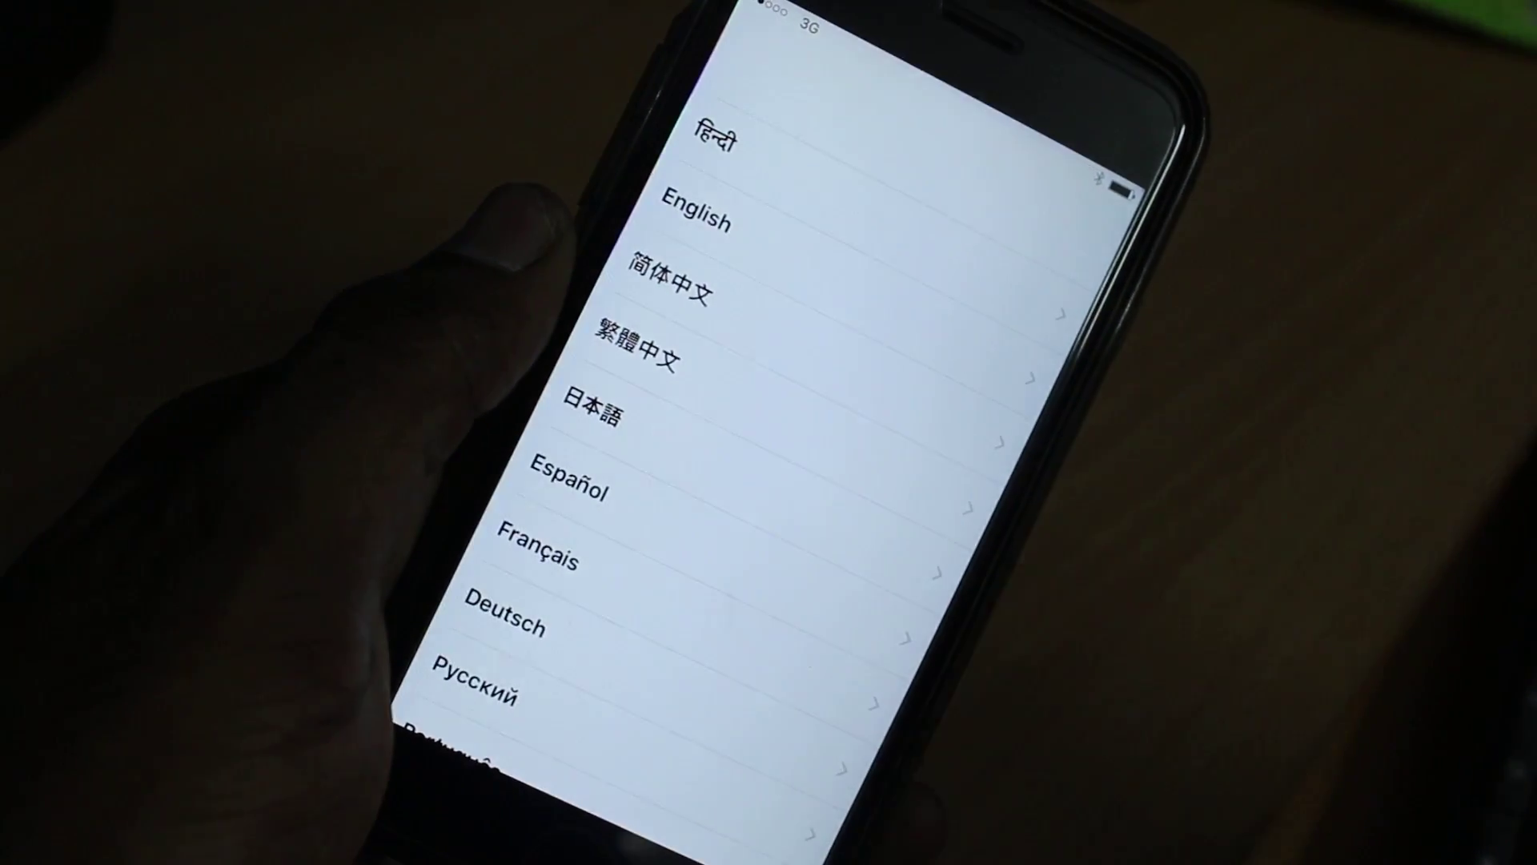
pyautogui.click(1033, 308)
pyautogui.click(1017, 405)
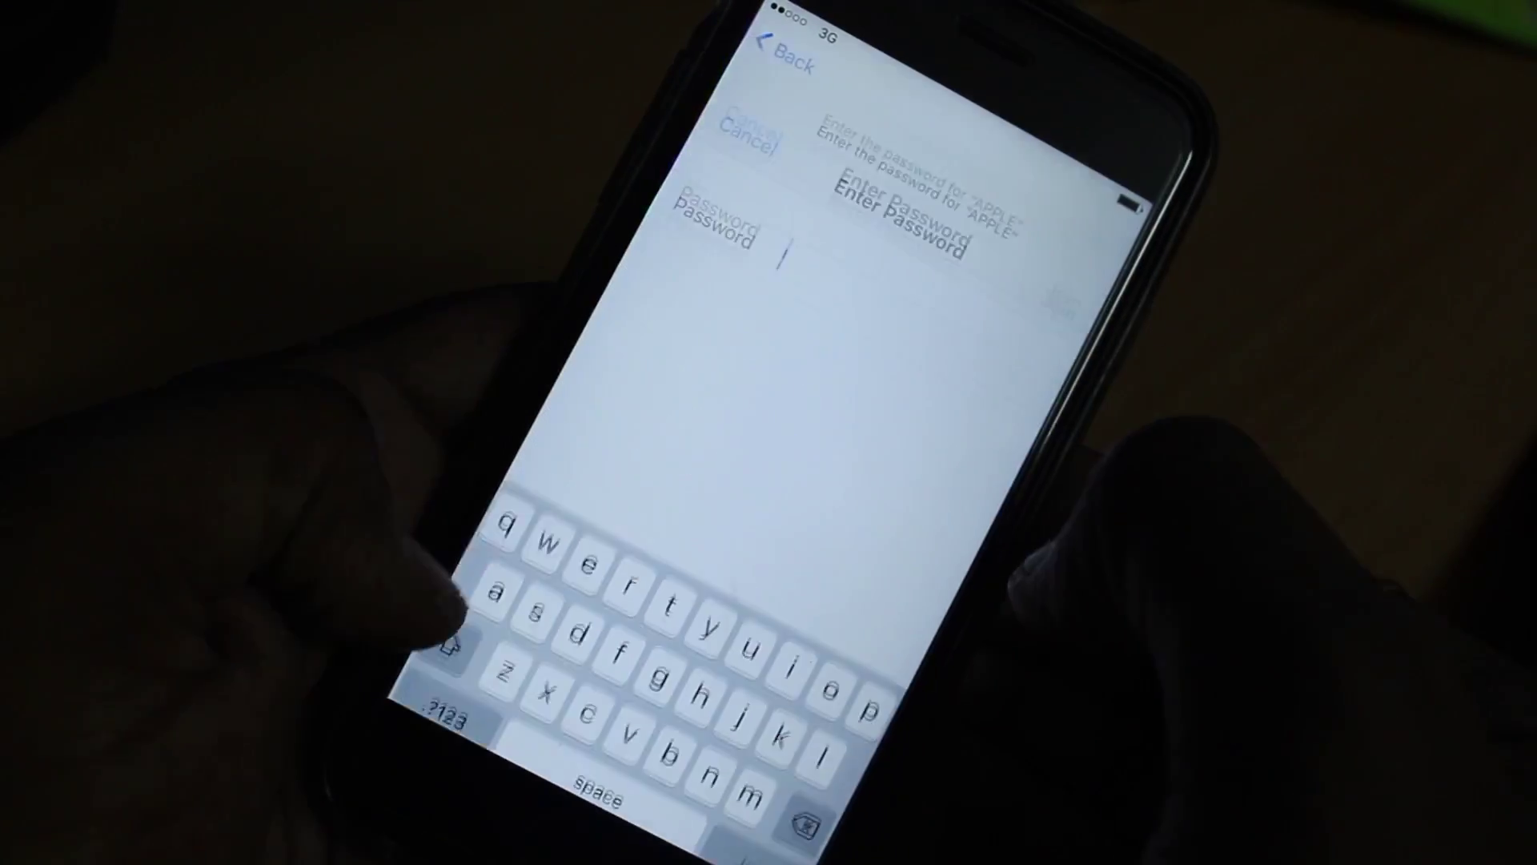
pyautogui.write('•••••••••••')
pyautogui.click(745, 833)
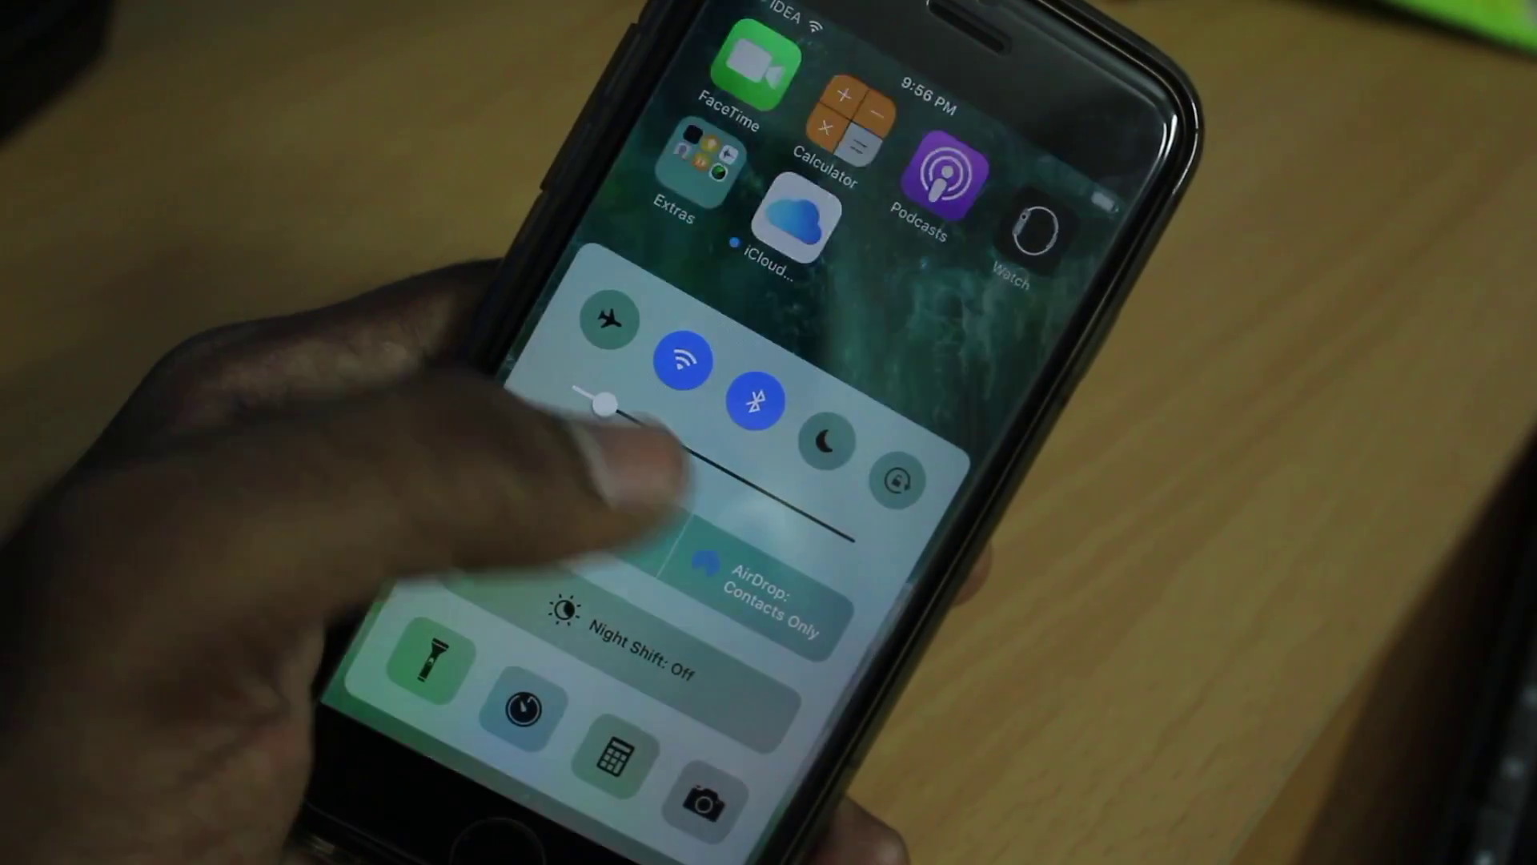
pyautogui.moveTo(633, 436); pyautogui.dragTo(755, 669)
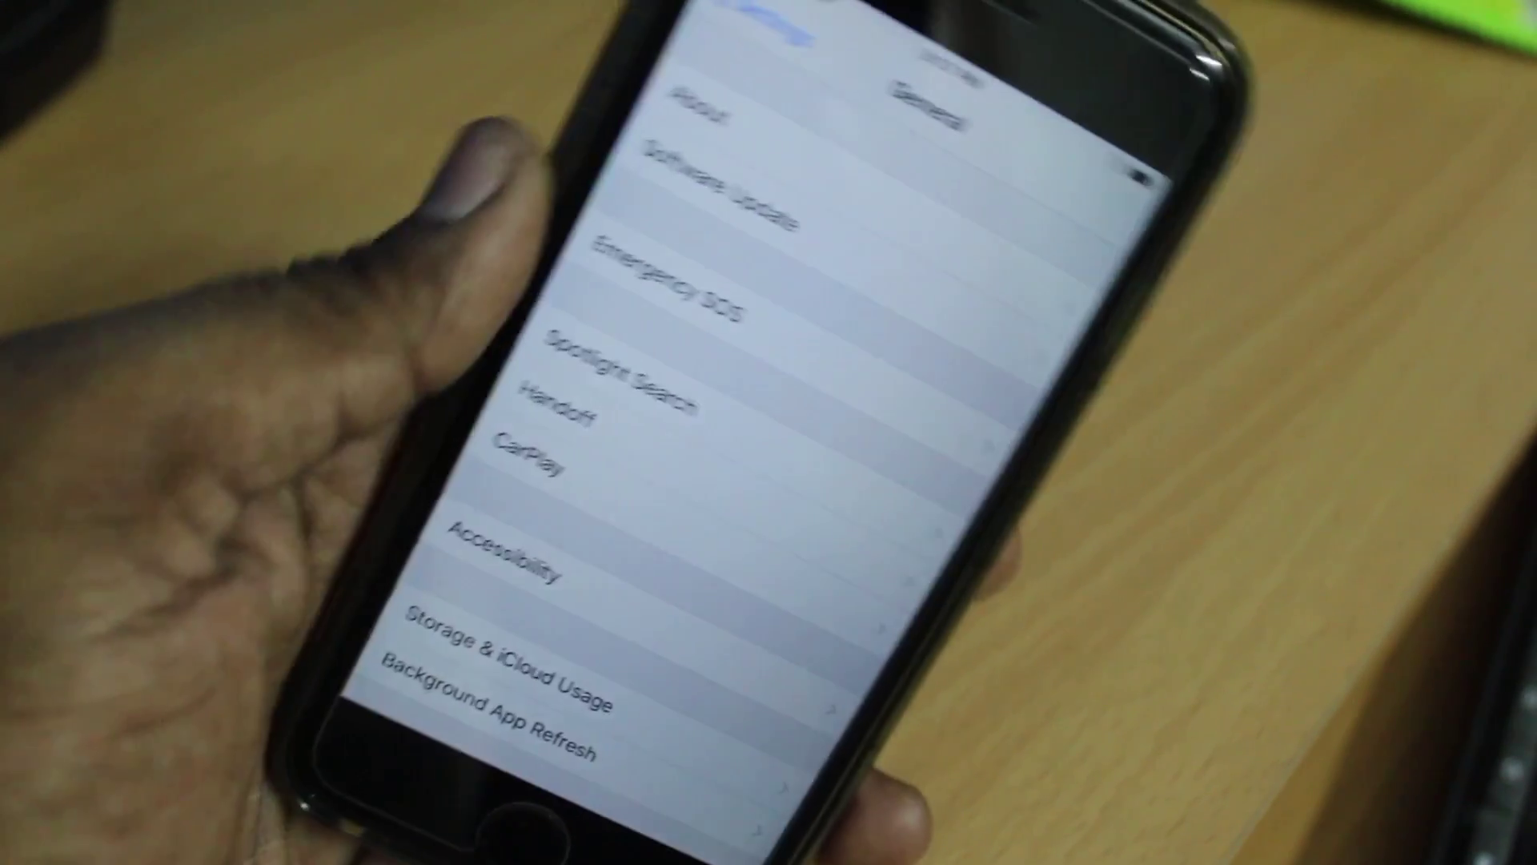
pyautogui.click(701, 112)
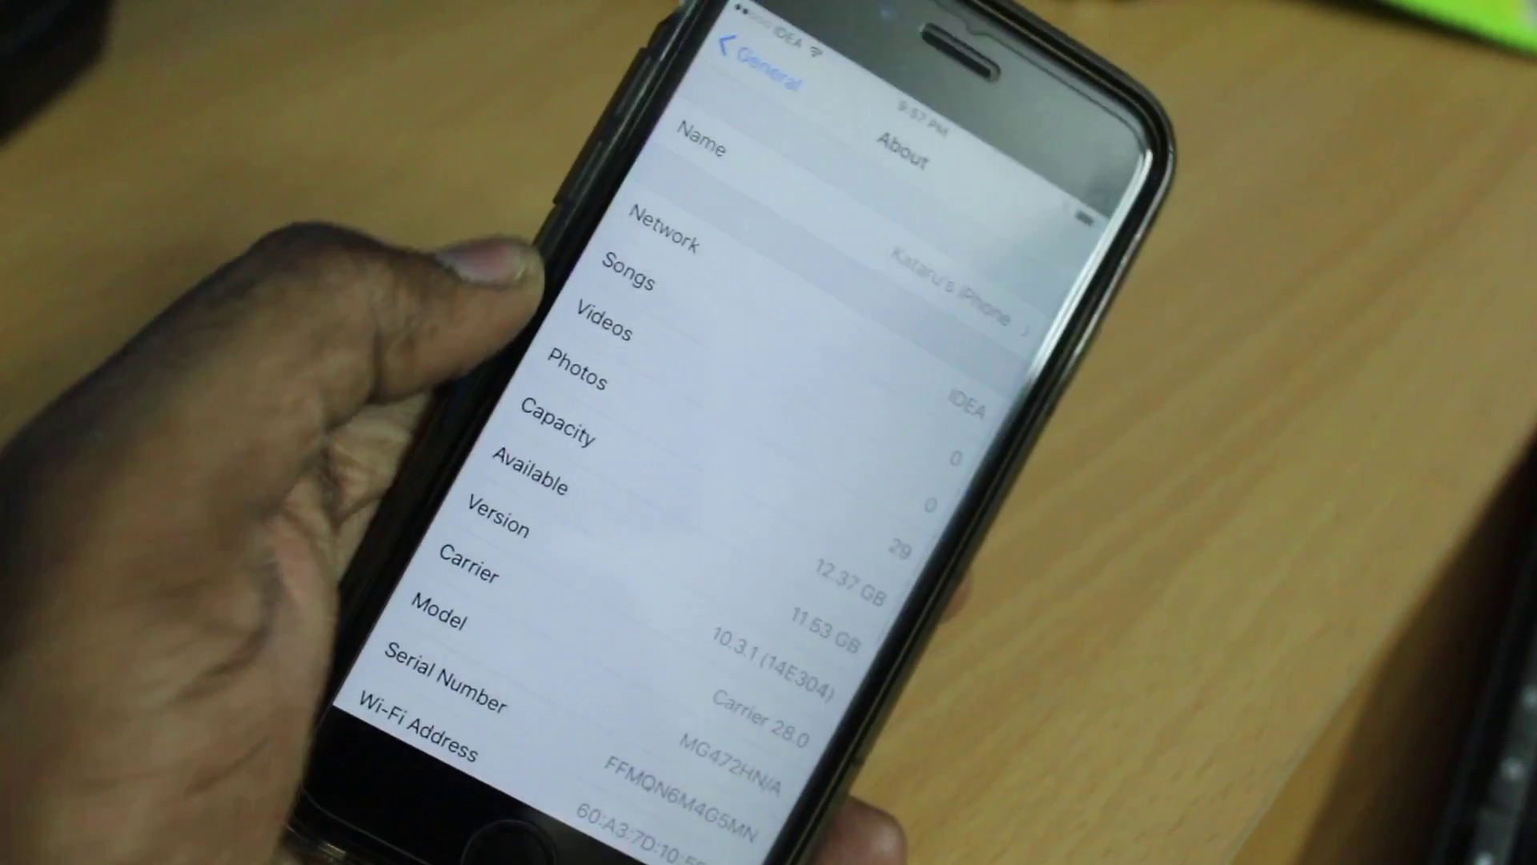